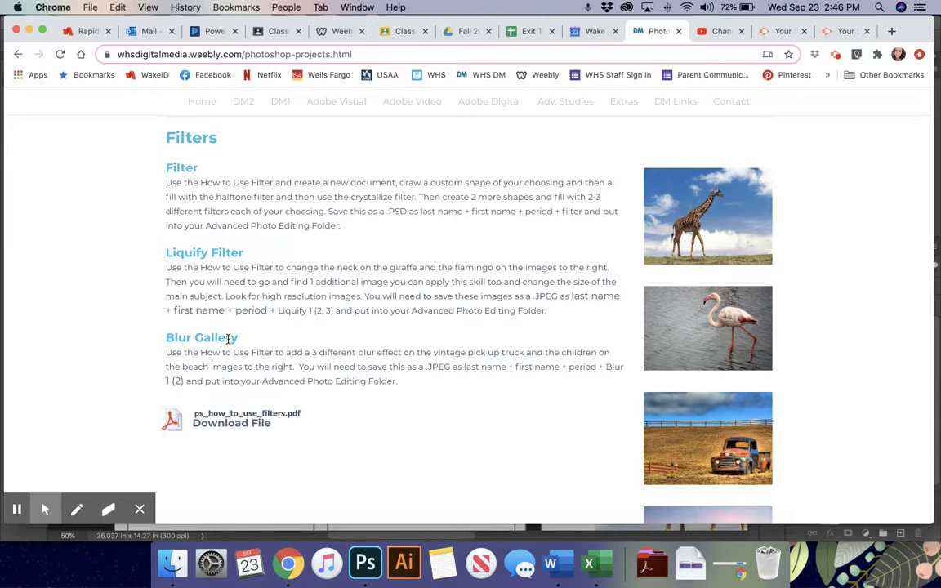
Step: Minimize Chrome to reveal the Filters.psd worksheet in Photoshop
{"action": "left_click", "coordinate": [30, 30]}
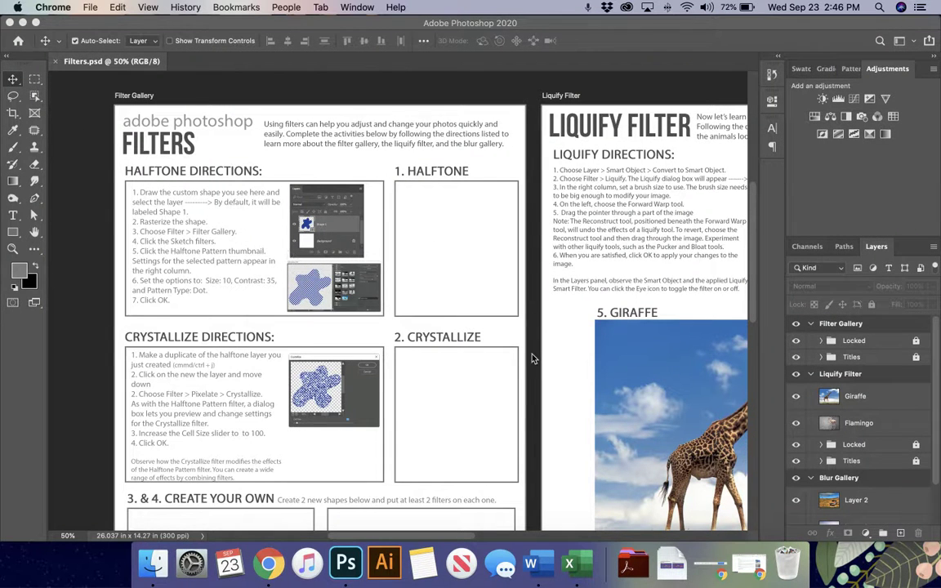
Step: Fit the worksheet, then zoom the Filter Gallery artboard to 66.7% on the Halftone and Crystallize boxes
{"action": "scroll", "coordinate": [479, 319], "scroll_direction": "right", "scroll_amount": 2}
{"action": "scroll", "coordinate": [479, 318], "scroll_direction": "down", "scroll_amount": 1}
{"action": "left_click", "coordinate": [517, 336]}
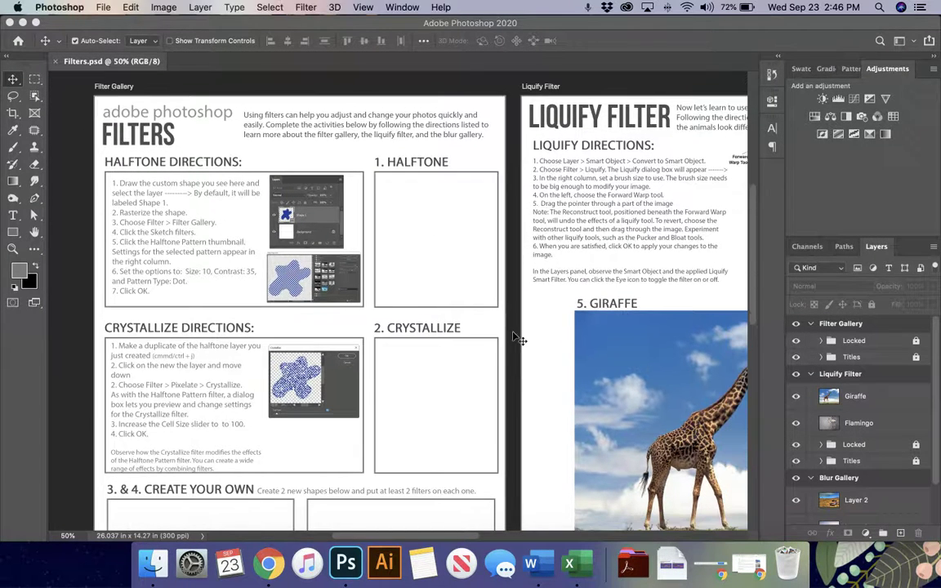
{"action": "key", "text": "super+0"}
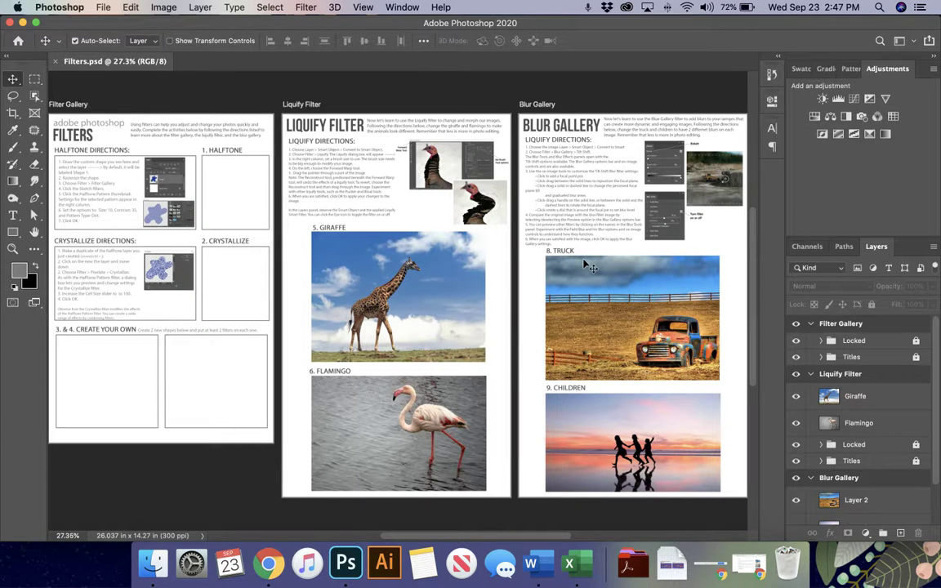
{"action": "left_click", "coordinate": [254, 194]}
{"action": "key", "text": "super+equal"}
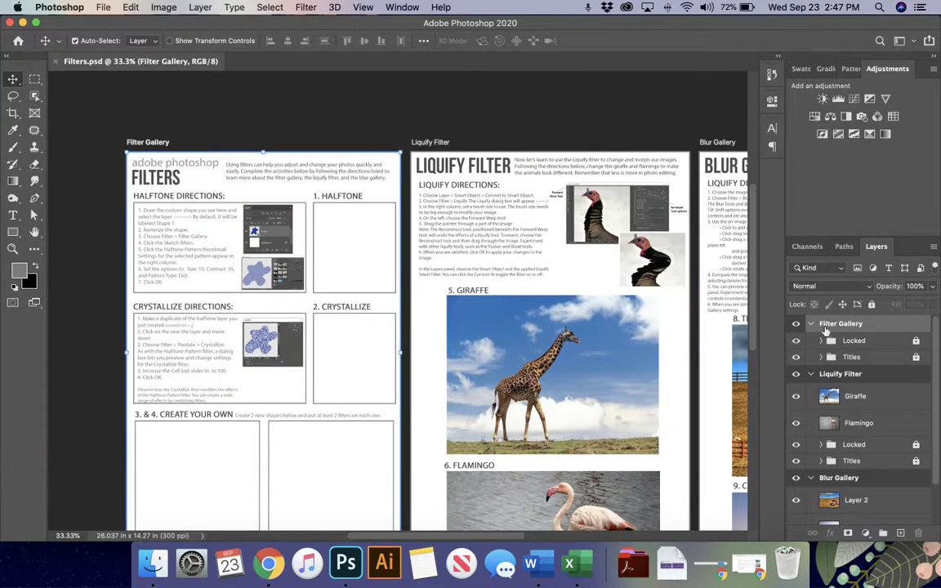
{"action": "key", "text": "super"}
{"action": "key", "text": "super+equal"}
{"action": "key", "text": "super+equal"}
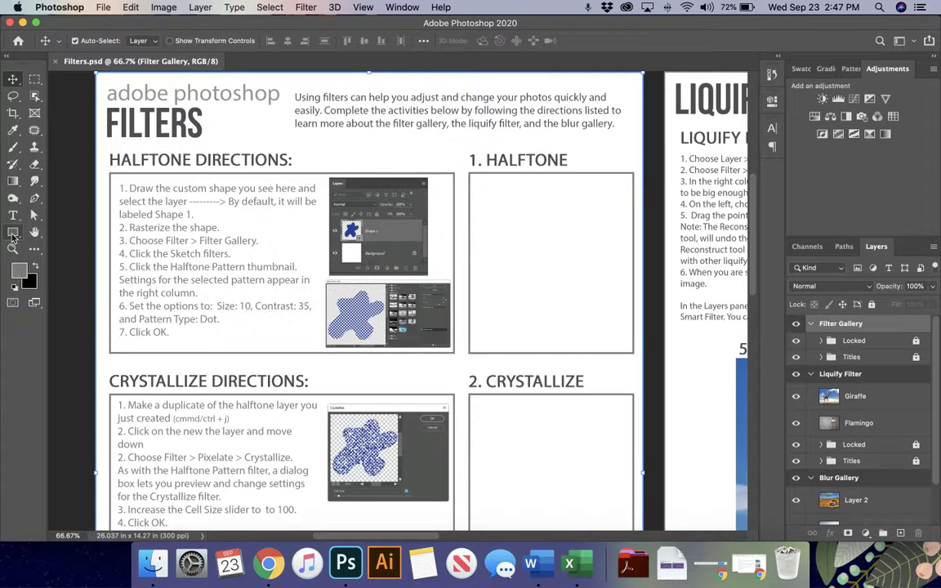
Step: Switch to the Custom Shape Tool
{"action": "left_click", "coordinate": [12, 234]}
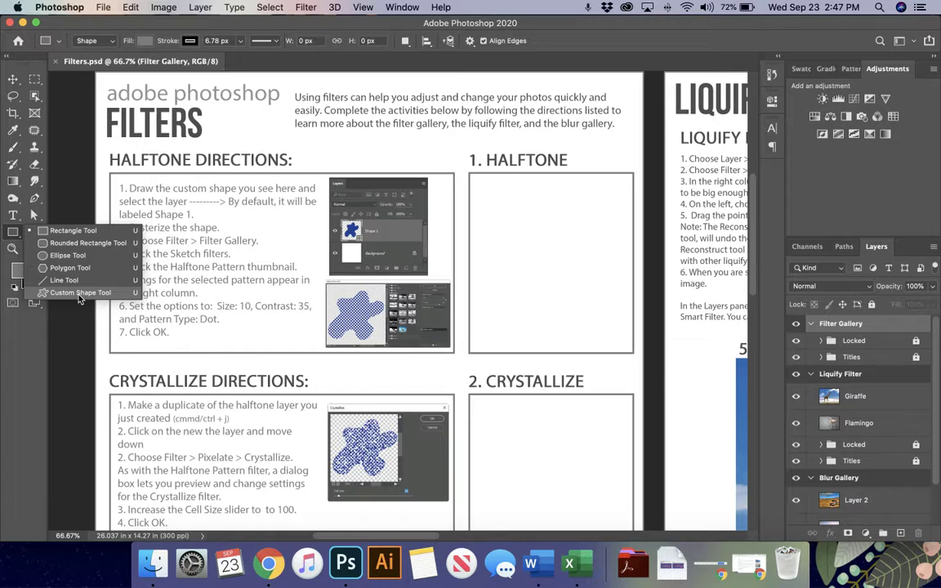
{"action": "key", "text": "c"}
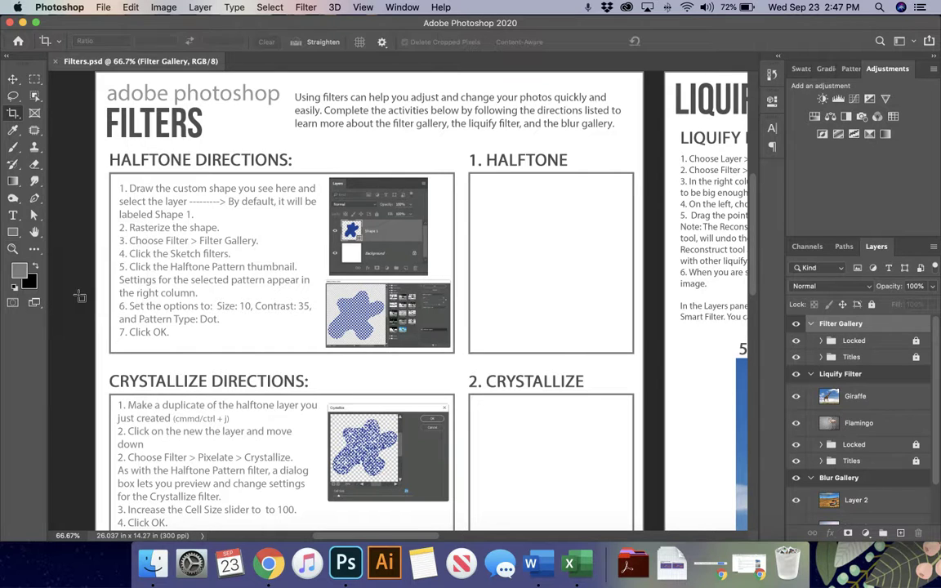
{"action": "key", "text": "u"}
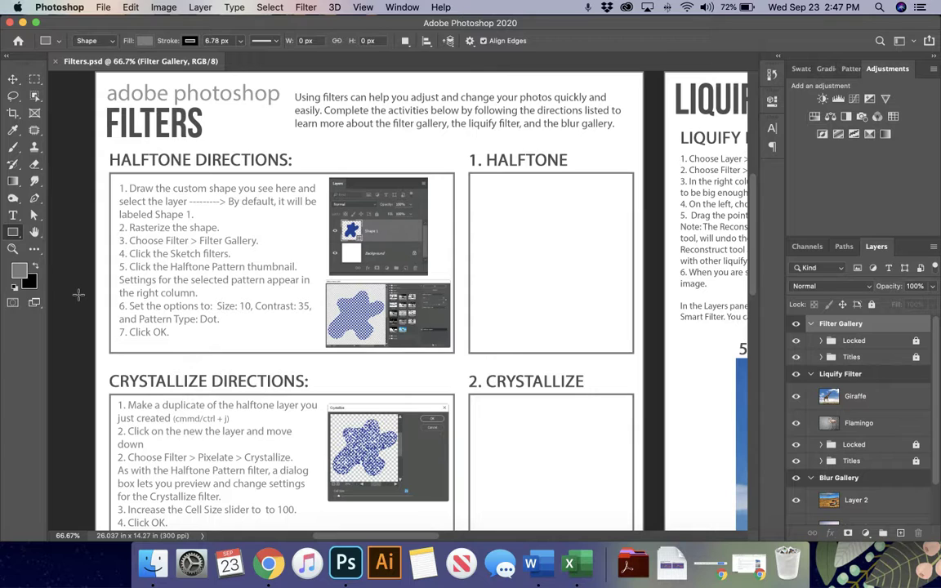
{"action": "key", "text": "shift+u"}
{"action": "key", "text": "shift+u"}
{"action": "key", "text": "shift+u"}
Step: Pick a flower from the Flowers shape set and draw it in the Halftone box
{"action": "left_click", "coordinate": [525, 42]}
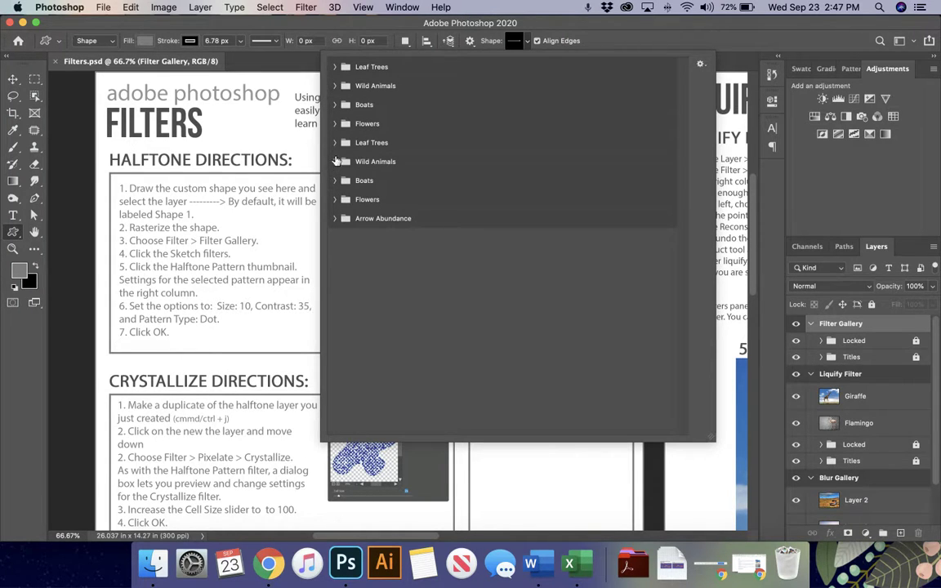
{"action": "left_click", "coordinate": [335, 124]}
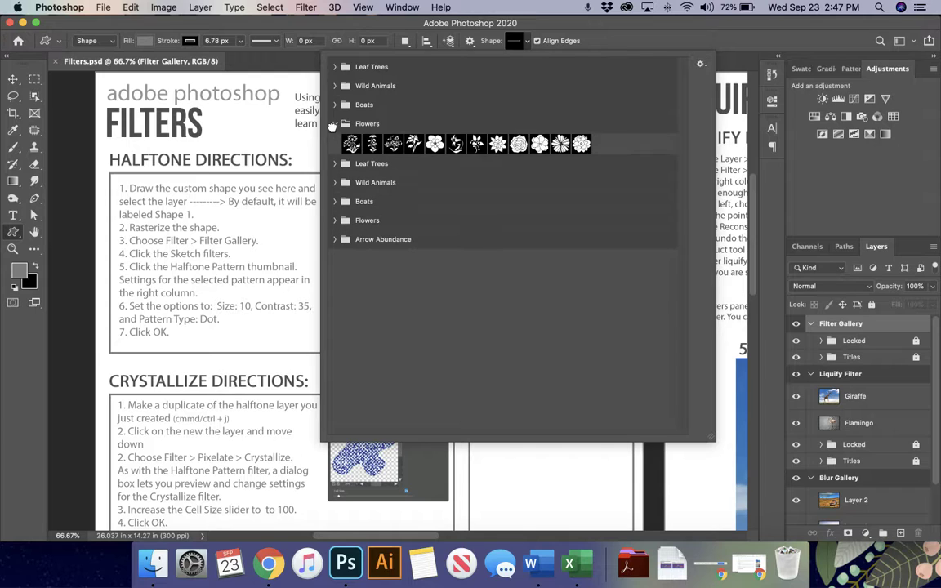
{"action": "left_click", "coordinate": [335, 124]}
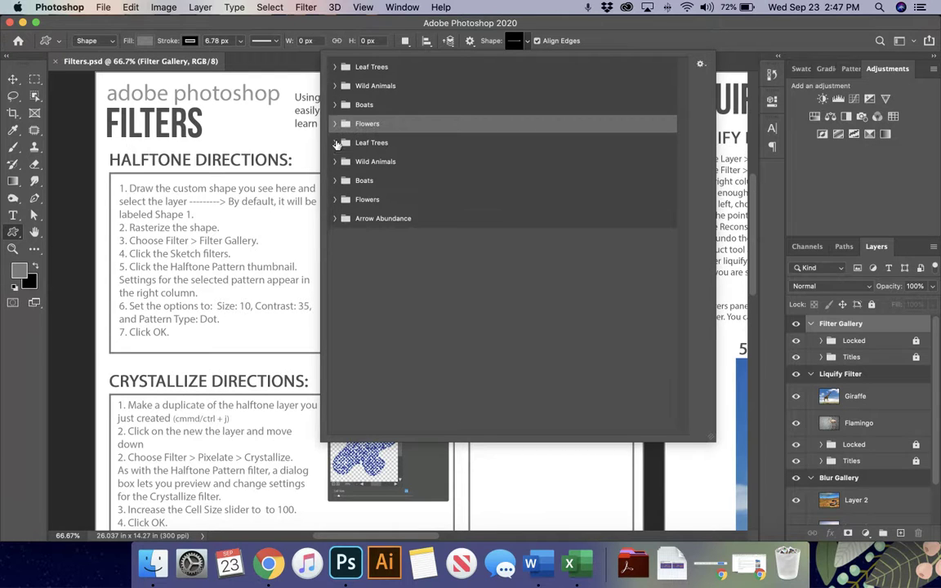
{"action": "left_click", "coordinate": [335, 161]}
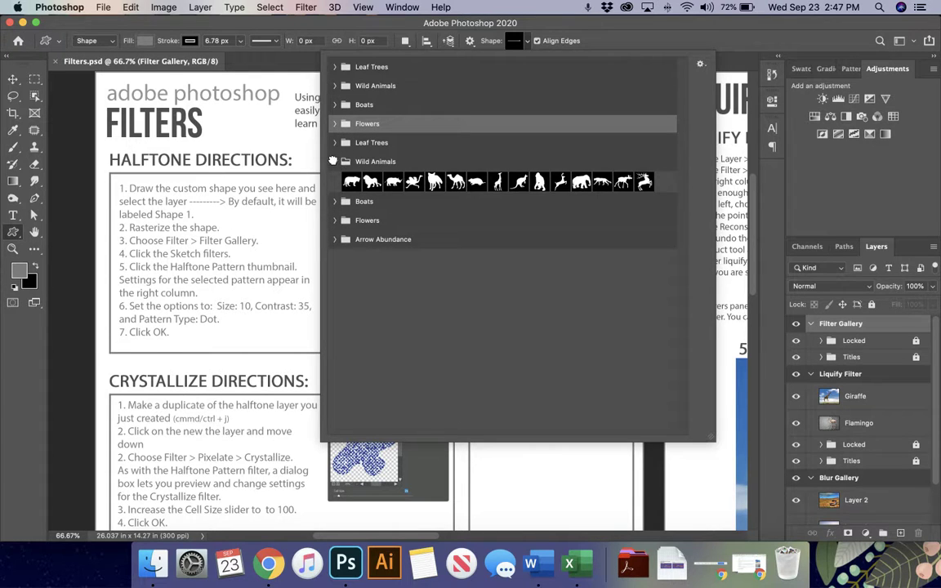
{"action": "left_click", "coordinate": [333, 161]}
{"action": "left_click", "coordinate": [334, 199]}
{"action": "left_click", "coordinate": [335, 199]}
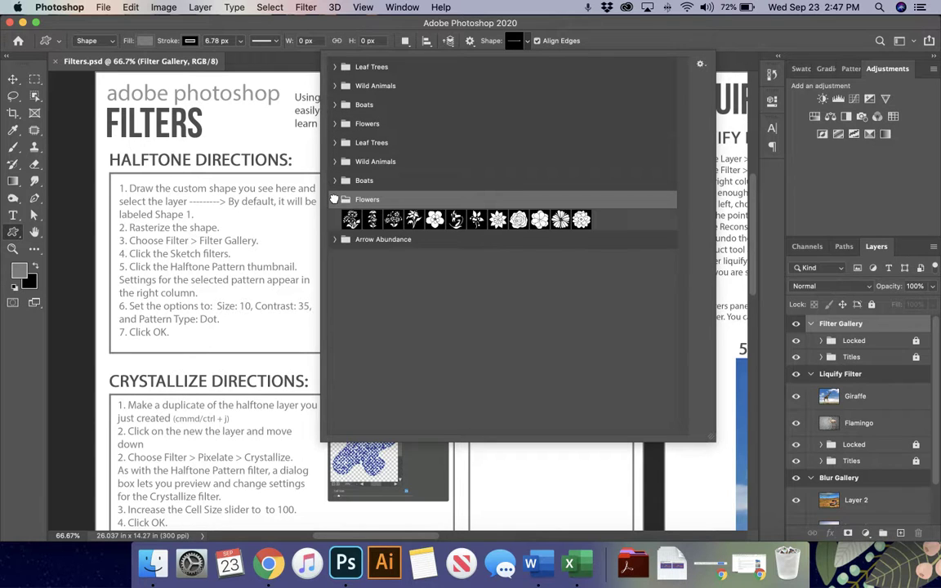
{"action": "left_click", "coordinate": [333, 180]}
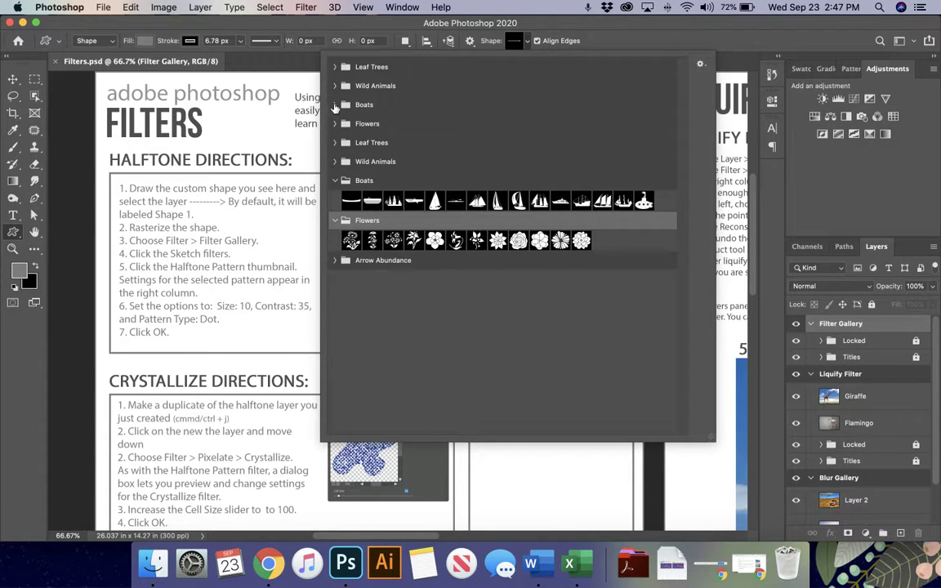
{"action": "left_click", "coordinate": [334, 124]}
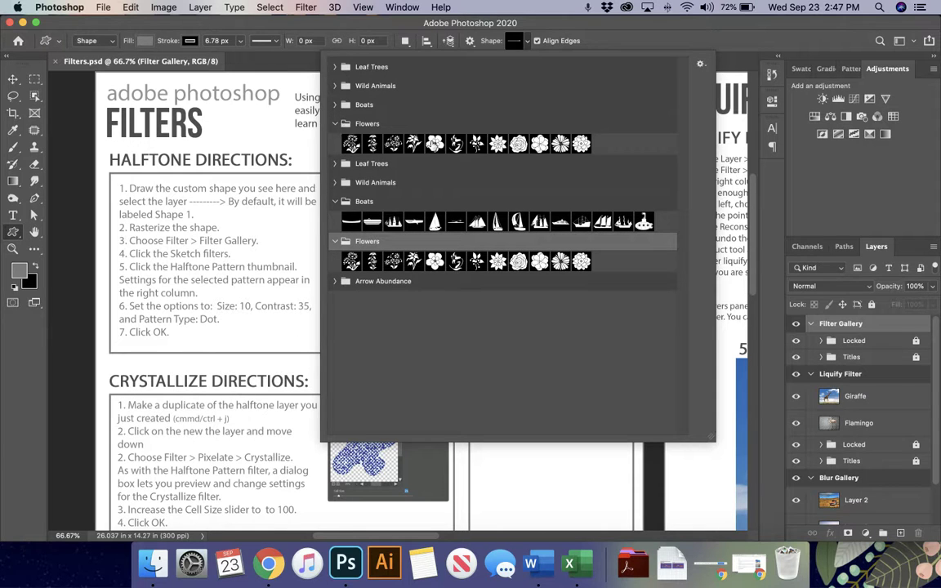
{"action": "left_click", "coordinate": [435, 144]}
{"action": "left_click", "coordinate": [489, 22]}
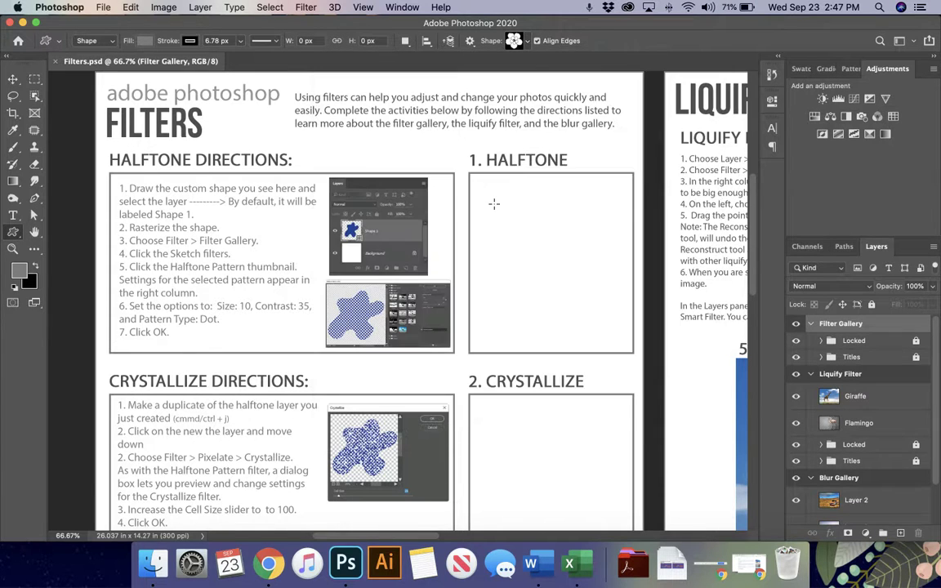
{"action": "left_click_drag", "start_coordinate": [493, 204], "coordinate": [635, 320]}
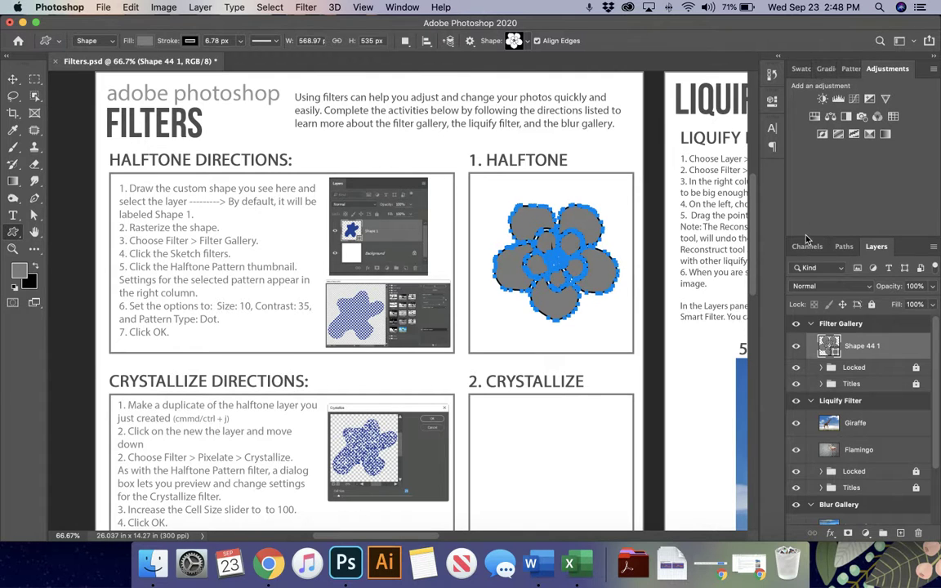
Step: Give the flower shape a pink fill with no stroke, then switch to the Move tool
{"action": "left_click", "coordinate": [143, 40]}
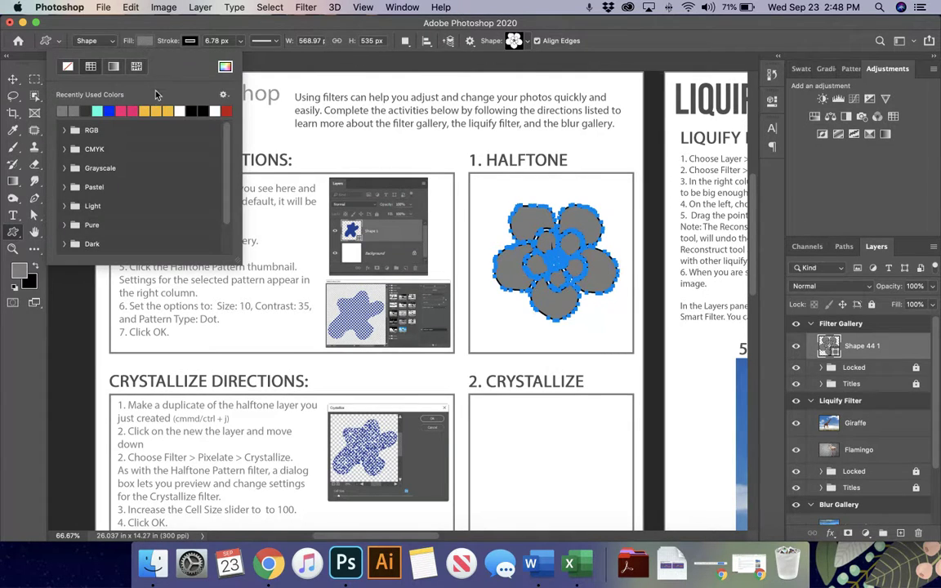
{"action": "left_click", "coordinate": [132, 111]}
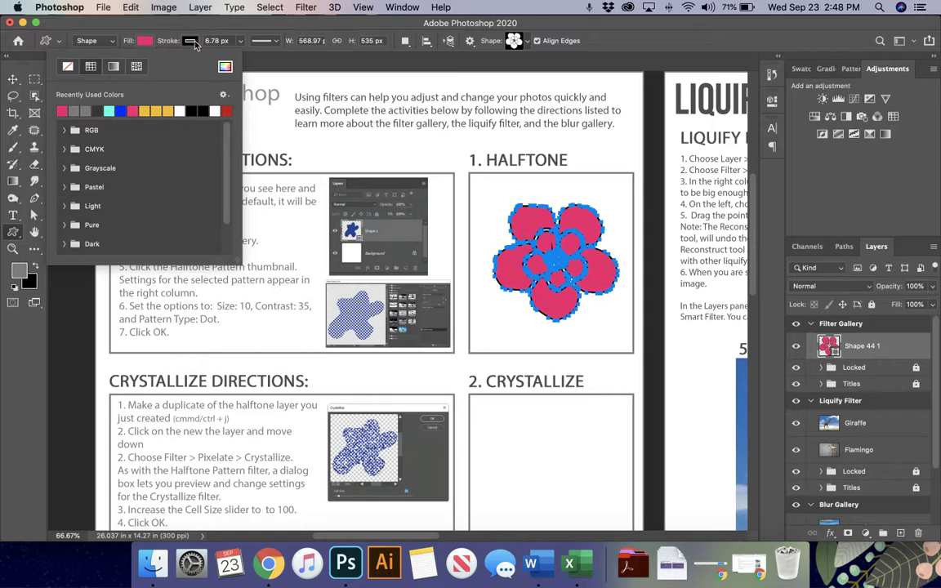
{"action": "left_click", "coordinate": [189, 41]}
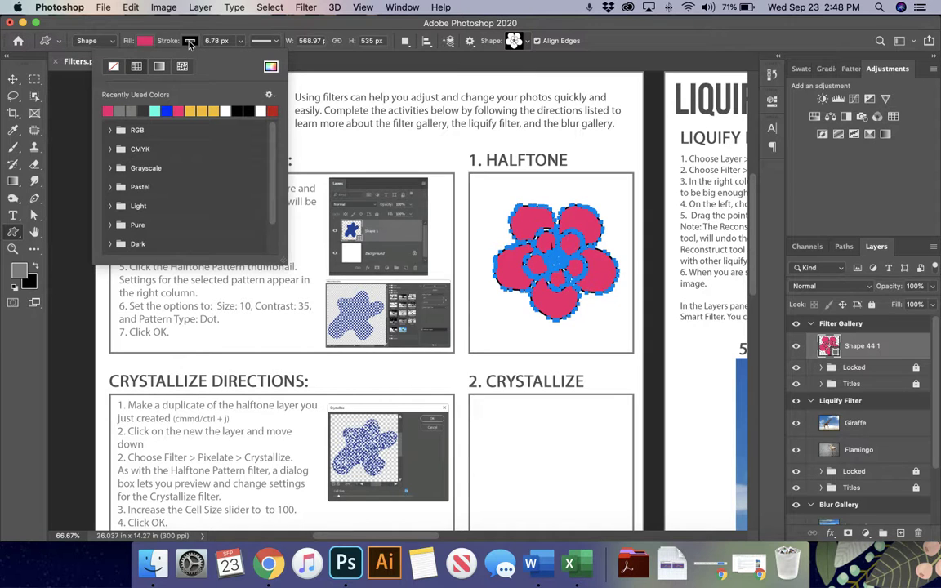
{"action": "left_click", "coordinate": [14, 75]}
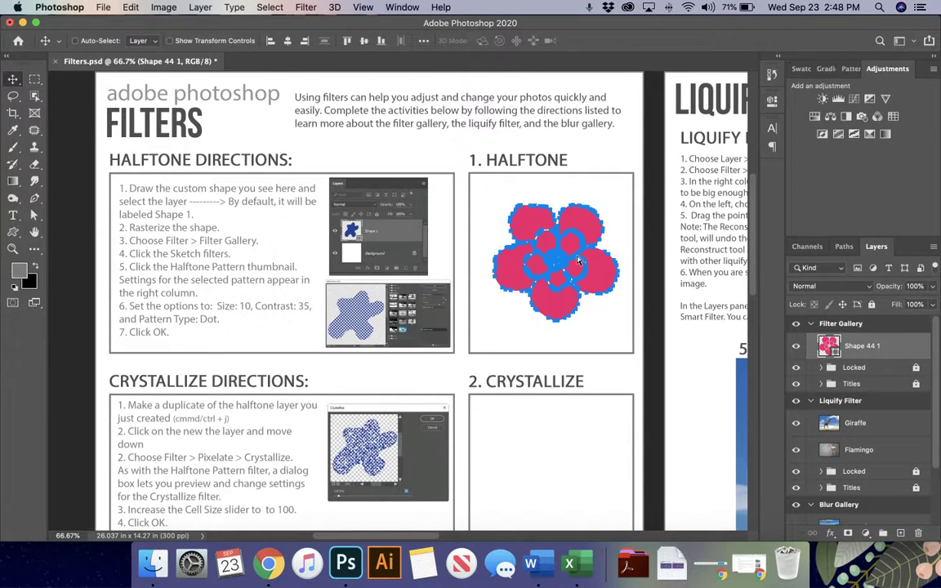
{"action": "key", "text": "super+equal"}
{"action": "scroll", "coordinate": [578, 262], "scroll_direction": "right", "scroll_amount": 5}
{"action": "scroll", "coordinate": [578, 262], "scroll_direction": "left", "scroll_amount": 3}
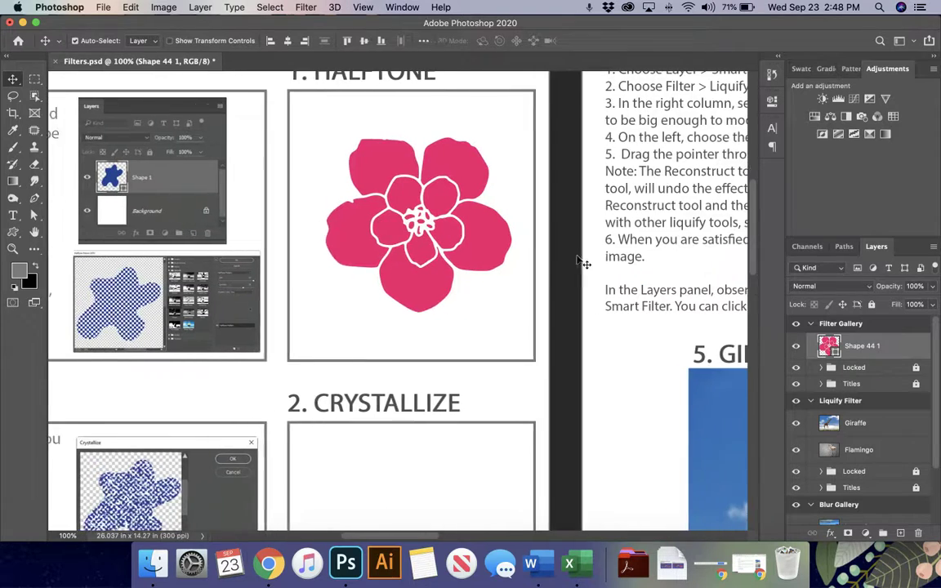
{"action": "key", "text": "super+minus"}
{"action": "scroll", "coordinate": [250, 225], "scroll_direction": "left", "scroll_amount": 5}
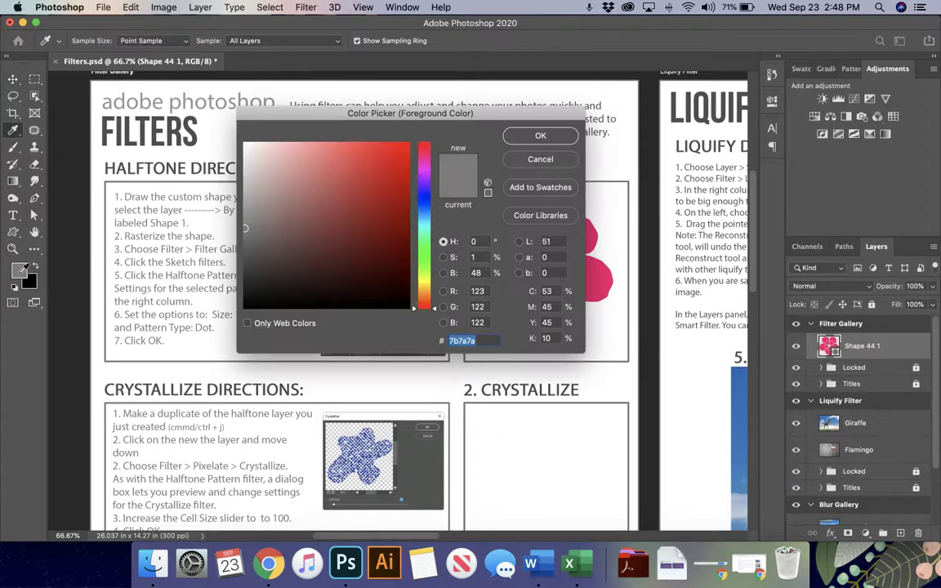
Step: Set the foreground colour to magenta in the Color Picker
{"action": "left_click", "coordinate": [18, 270]}
{"action": "left_click", "coordinate": [406, 151]}
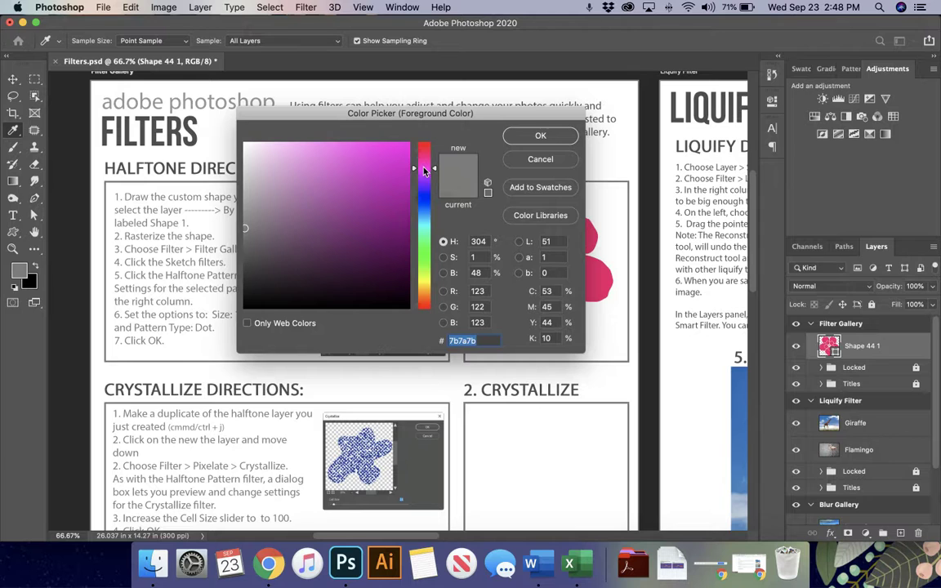
{"action": "left_click", "coordinate": [540, 136]}
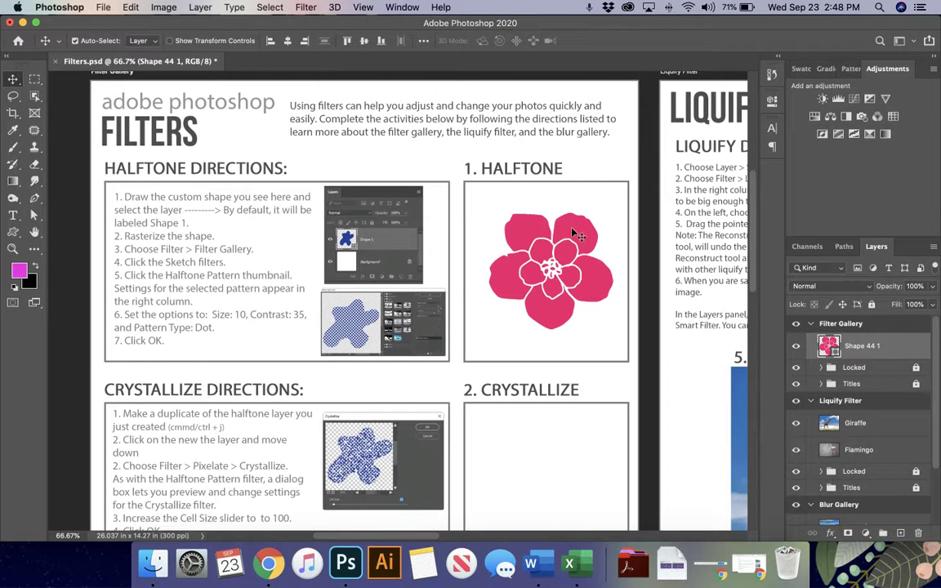
Step: Rasterize the flower and choose Sketch > Halftone Pattern in the Filter Gallery
{"action": "left_click", "coordinate": [307, 5]}
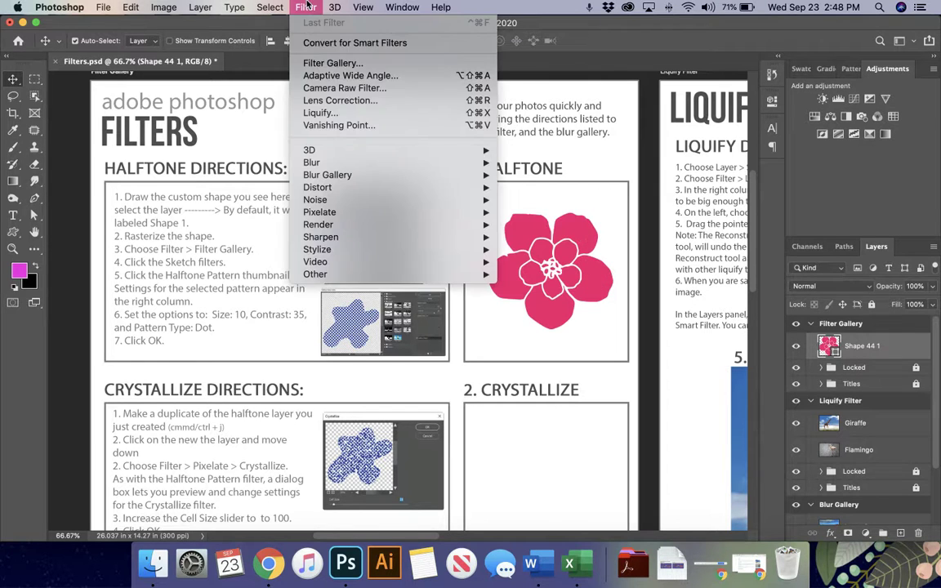
{"action": "left_click", "coordinate": [329, 64]}
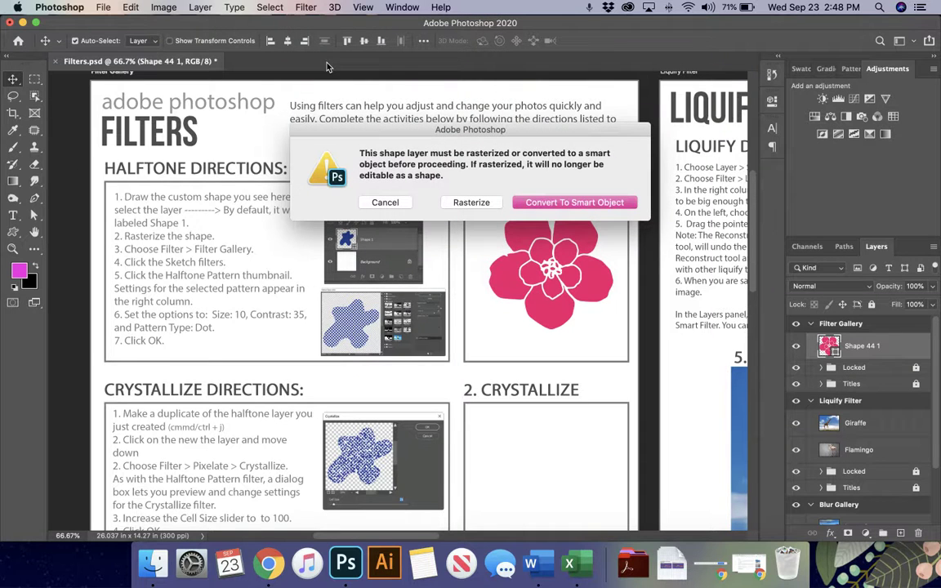
{"action": "left_click", "coordinate": [483, 205]}
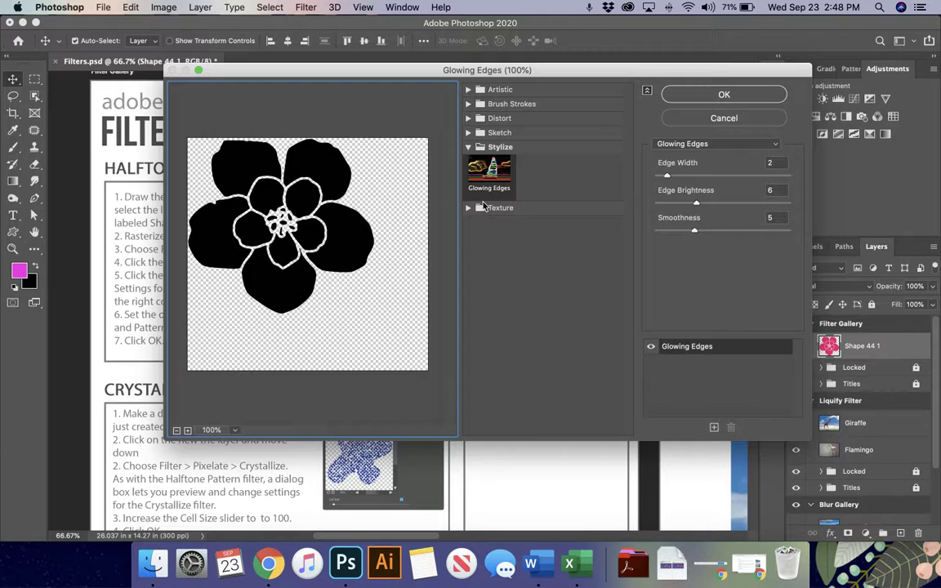
{"action": "left_click", "coordinate": [469, 133]}
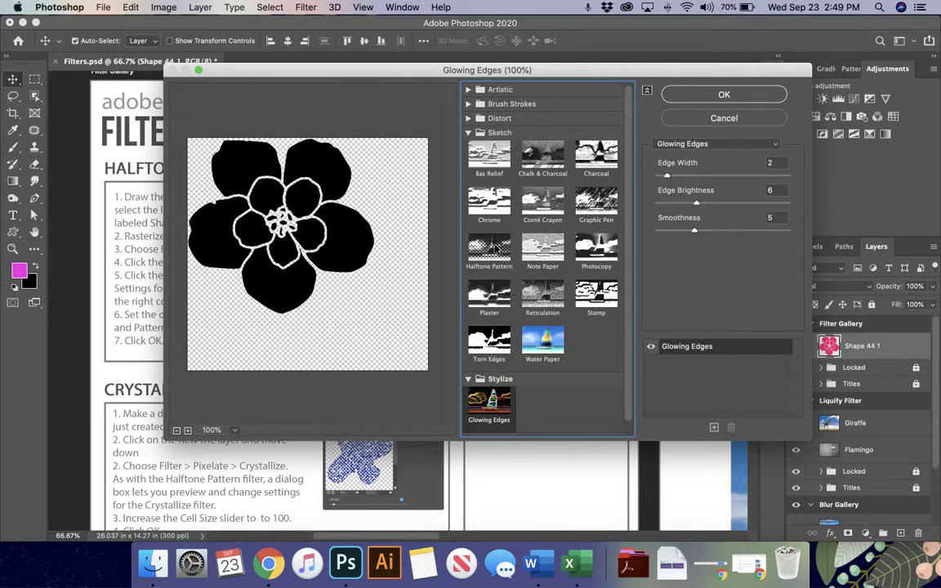
{"action": "left_click", "coordinate": [492, 249]}
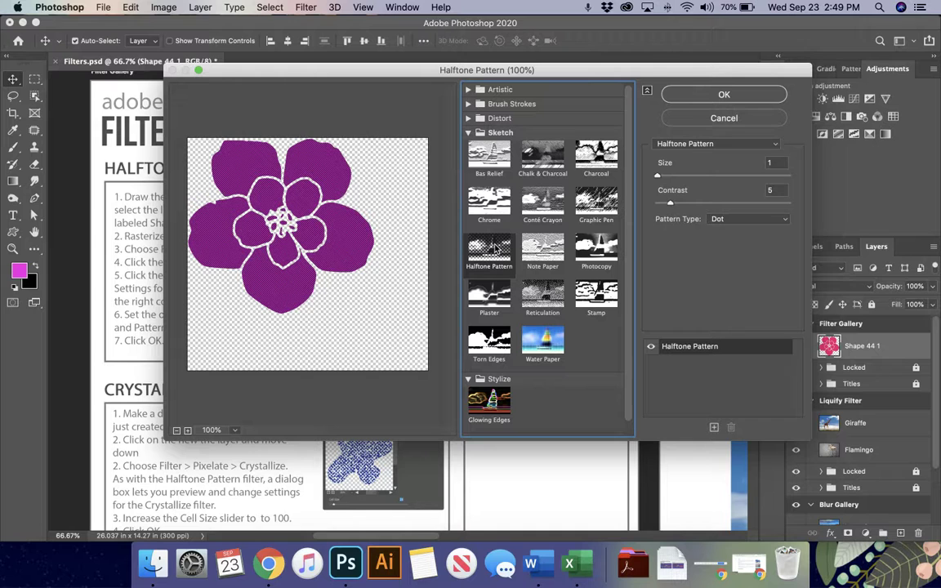
Step: Apply Halftone Pattern with Size 10, Contrast 35 and Dot pattern type
{"action": "left_click_drag", "start_coordinate": [415, 69], "coordinate": [537, 62]}
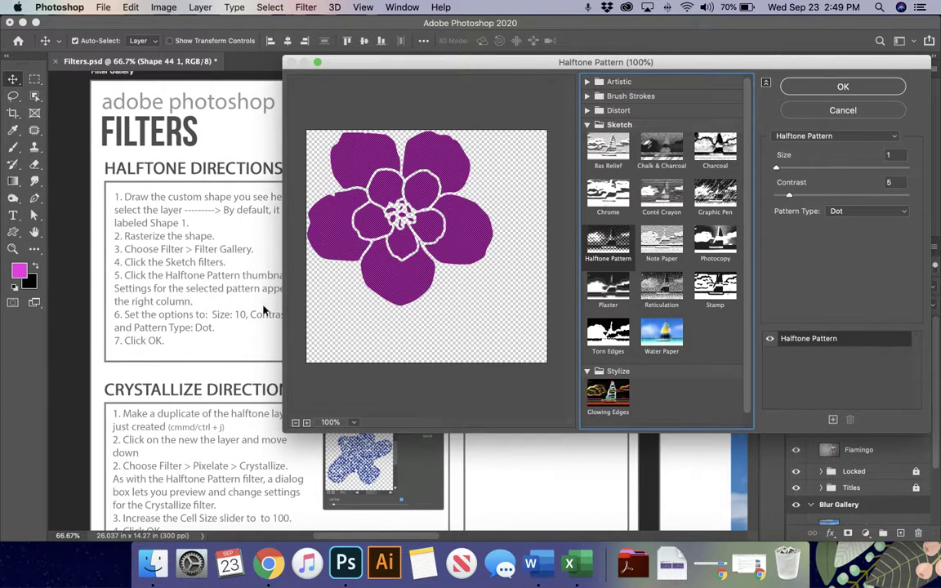
{"action": "left_click", "coordinate": [779, 169]}
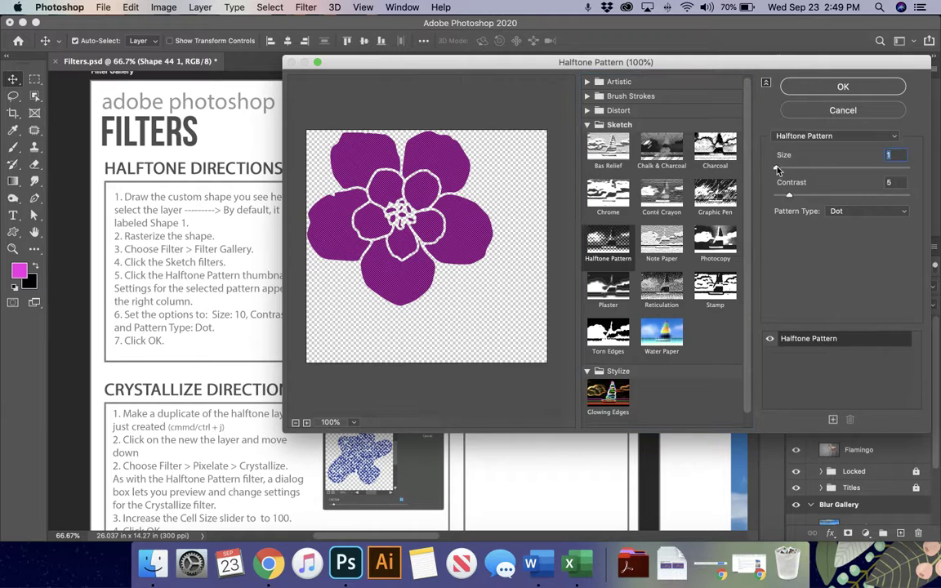
{"action": "left_click_drag", "start_coordinate": [781, 169], "coordinate": [881, 177]}
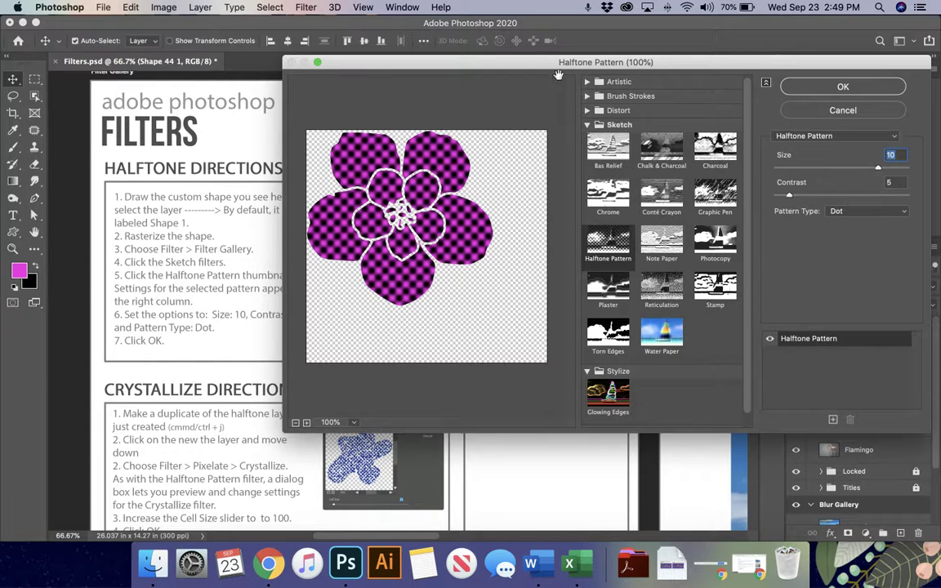
{"action": "left_click_drag", "start_coordinate": [548, 69], "coordinate": [459, 40]}
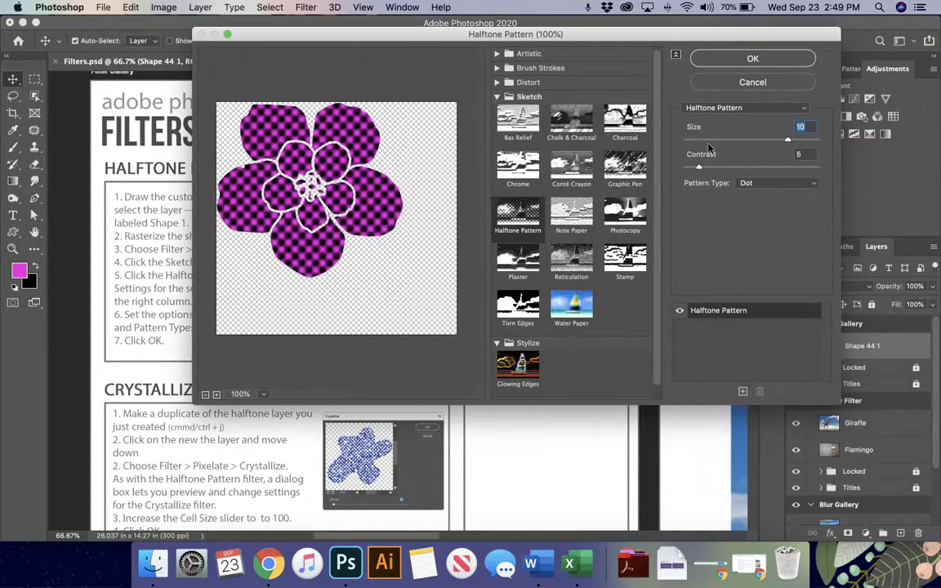
{"action": "left_click", "coordinate": [814, 153]}
{"action": "type", "text": "35"}
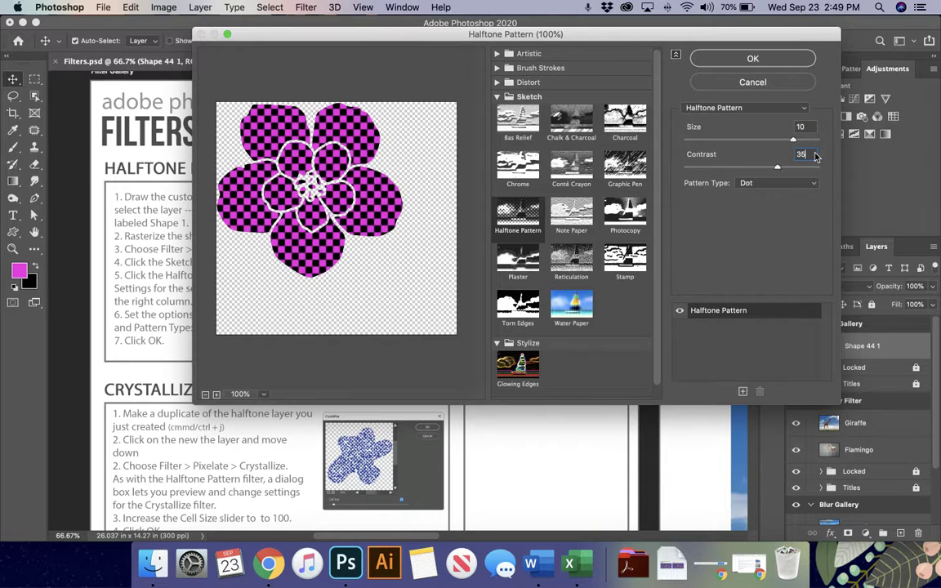
{"action": "key", "text": "Tab"}
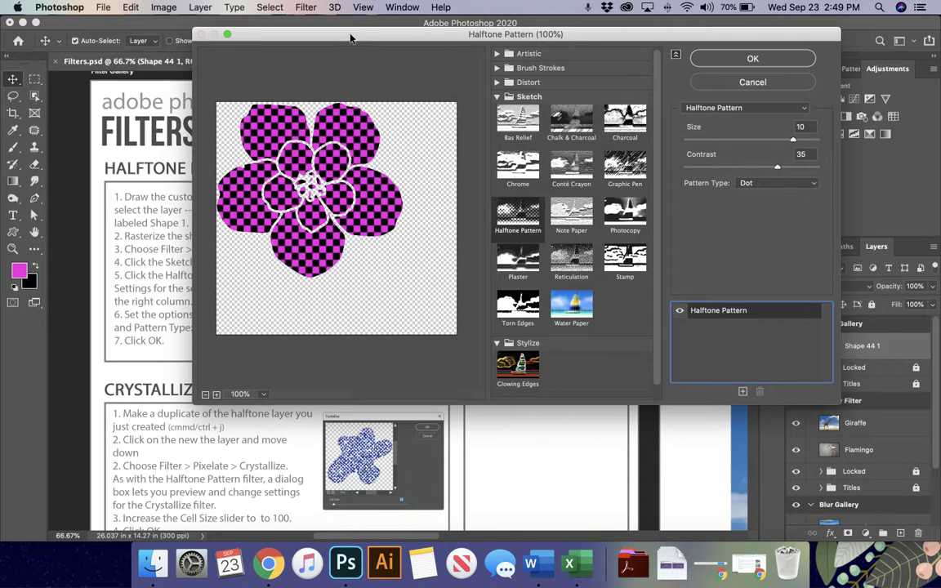
{"action": "left_click_drag", "start_coordinate": [348, 38], "coordinate": [364, 41]}
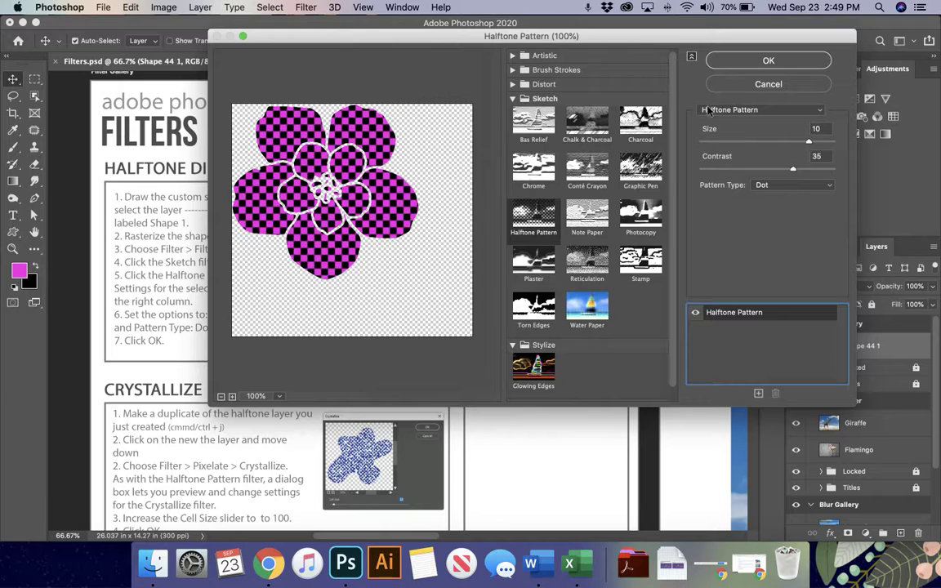
{"action": "left_click", "coordinate": [749, 61]}
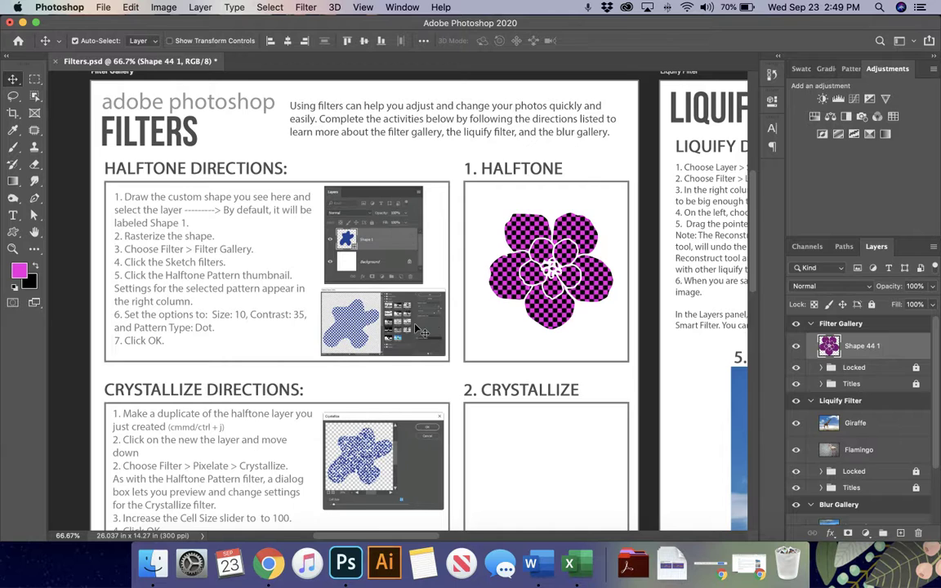
Step: Duplicate the Shape 44 1 layer and drag the copy down into the Crystallize box
{"action": "scroll", "coordinate": [417, 330], "scroll_direction": "down", "scroll_amount": 5}
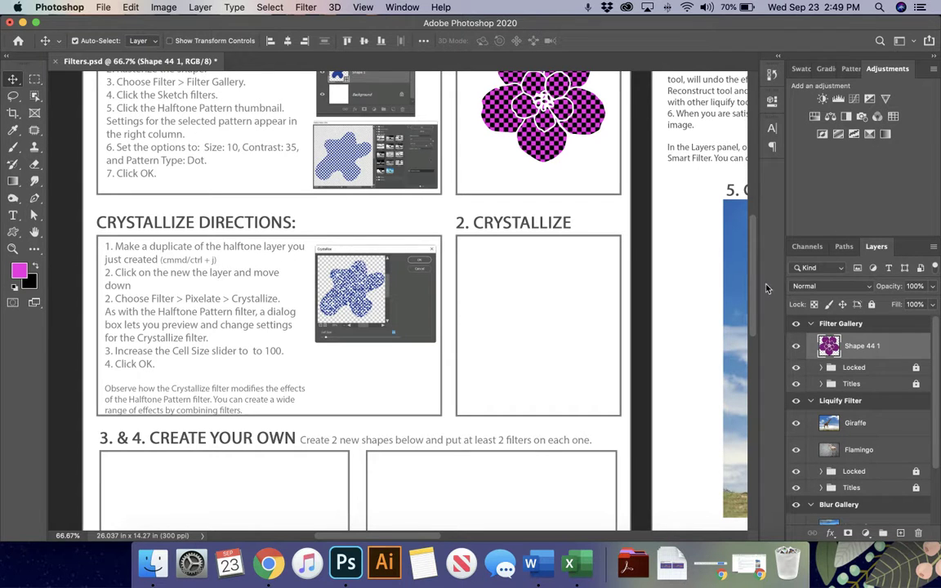
{"action": "right_click", "coordinate": [896, 346]}
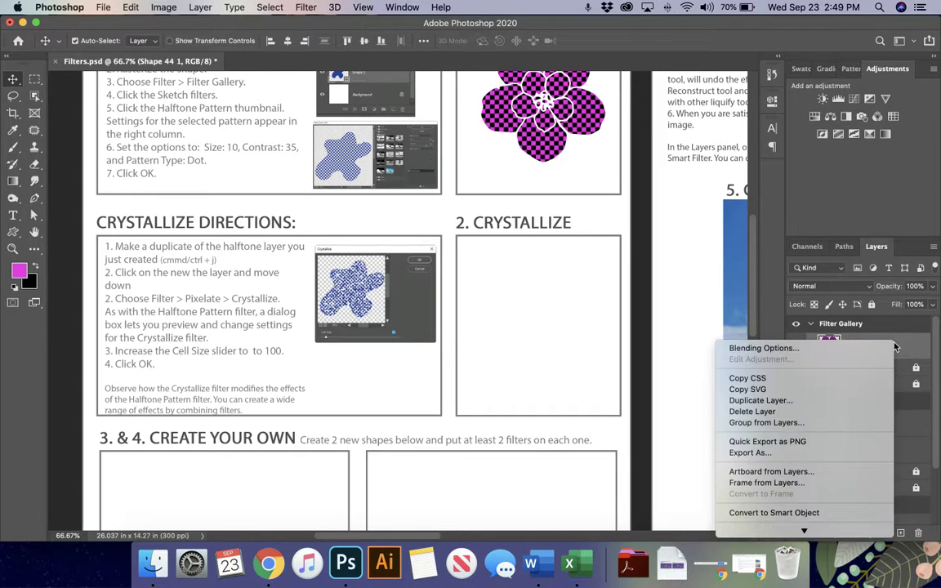
{"action": "scroll", "coordinate": [785, 458], "scroll_direction": "down", "scroll_amount": 5}
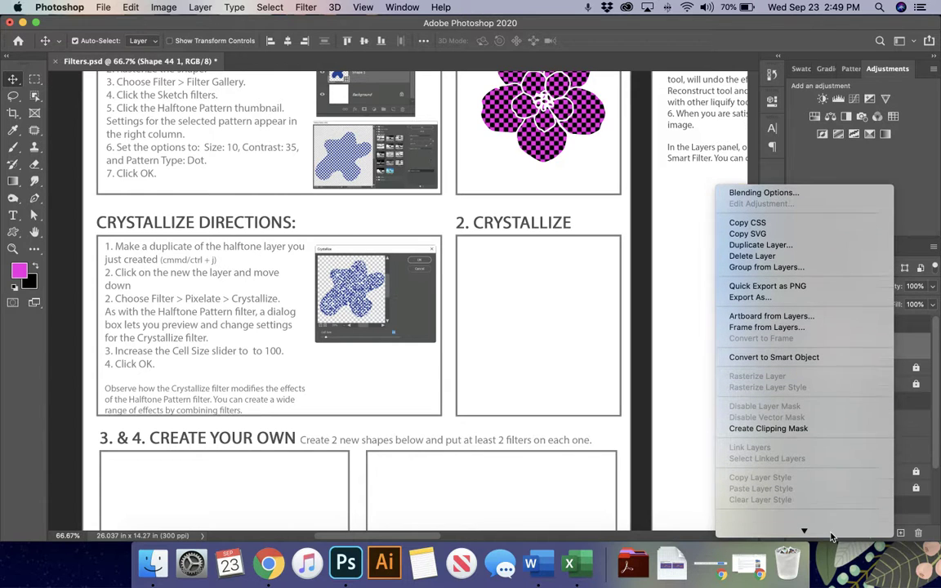
{"action": "left_click", "coordinate": [764, 234]}
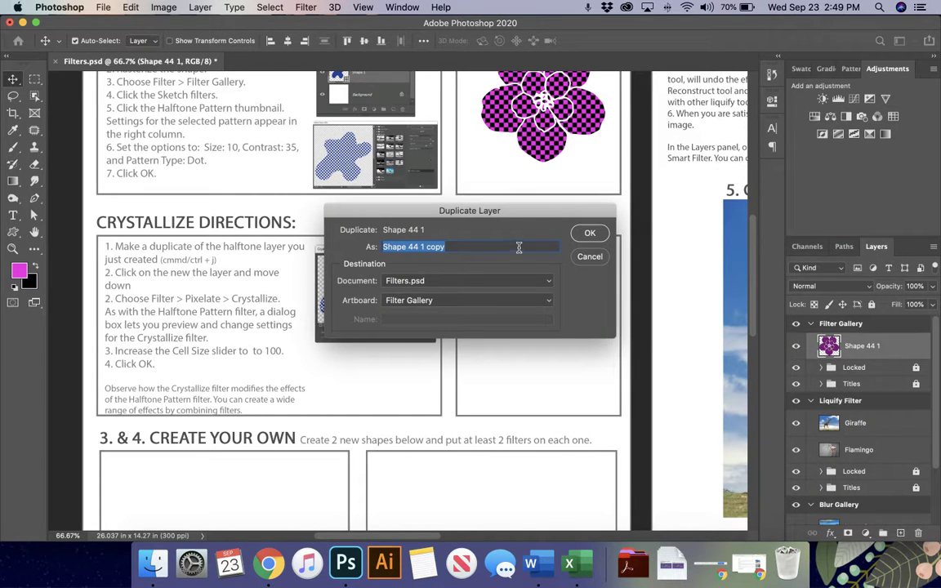
{"action": "left_click", "coordinate": [590, 233]}
{"action": "left_click_drag", "start_coordinate": [553, 153], "coordinate": [541, 368]}
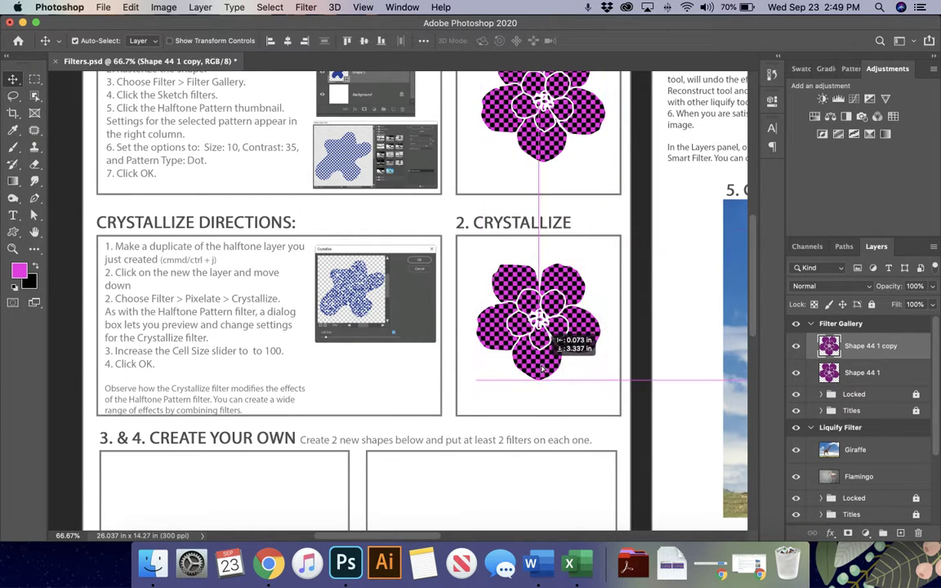
{"action": "left_click_drag", "start_coordinate": [542, 370], "coordinate": [542, 367]}
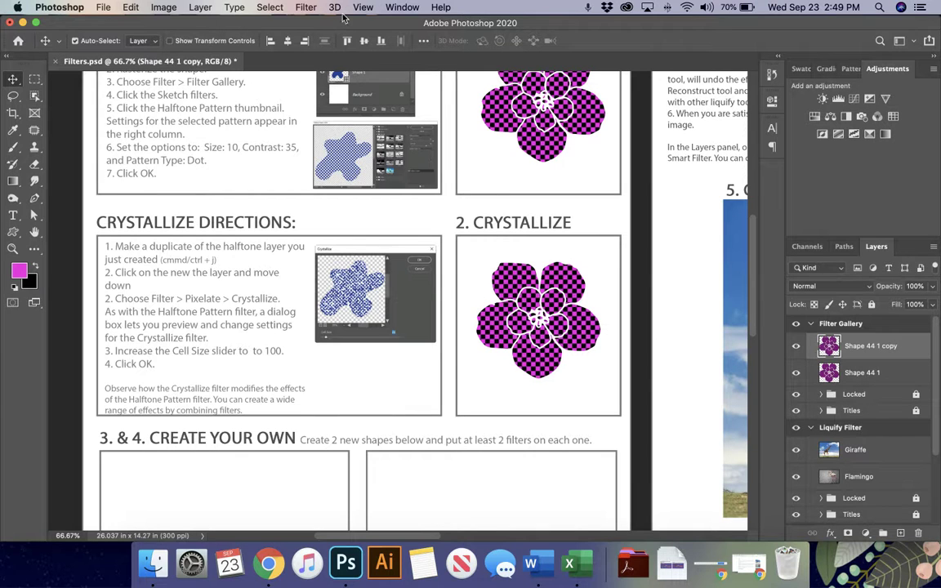
{"action": "left_click", "coordinate": [305, 8]}
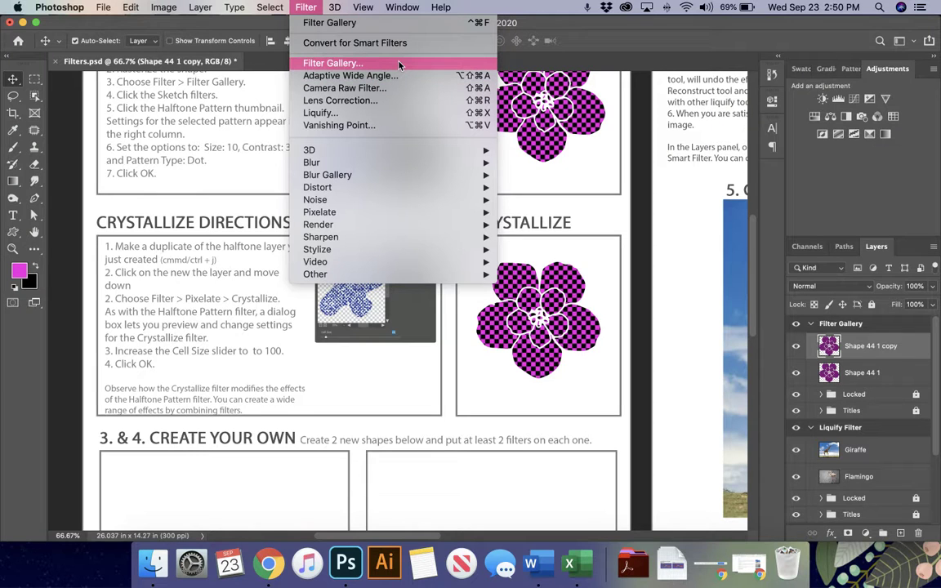
{"action": "left_click", "coordinate": [326, 23]}
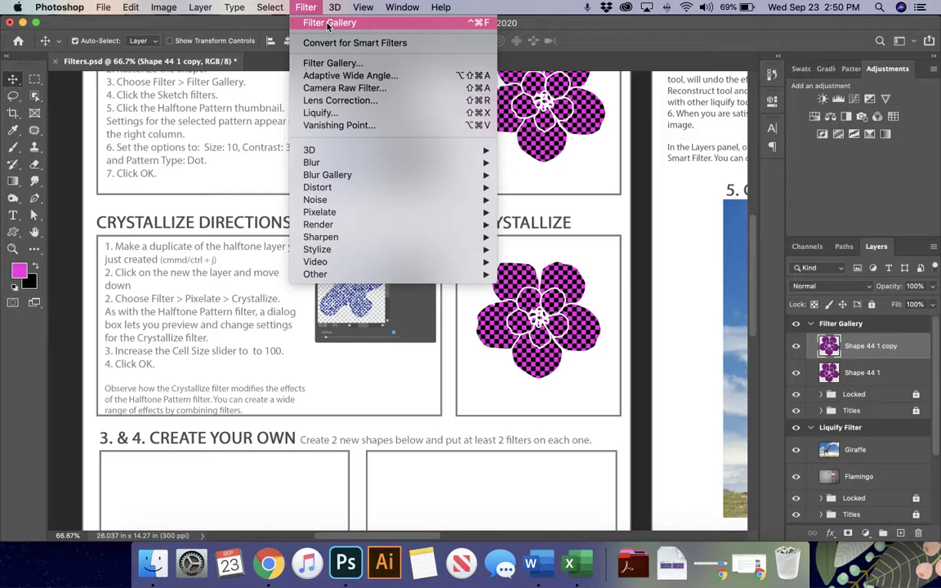
{"action": "left_click", "coordinate": [327, 23]}
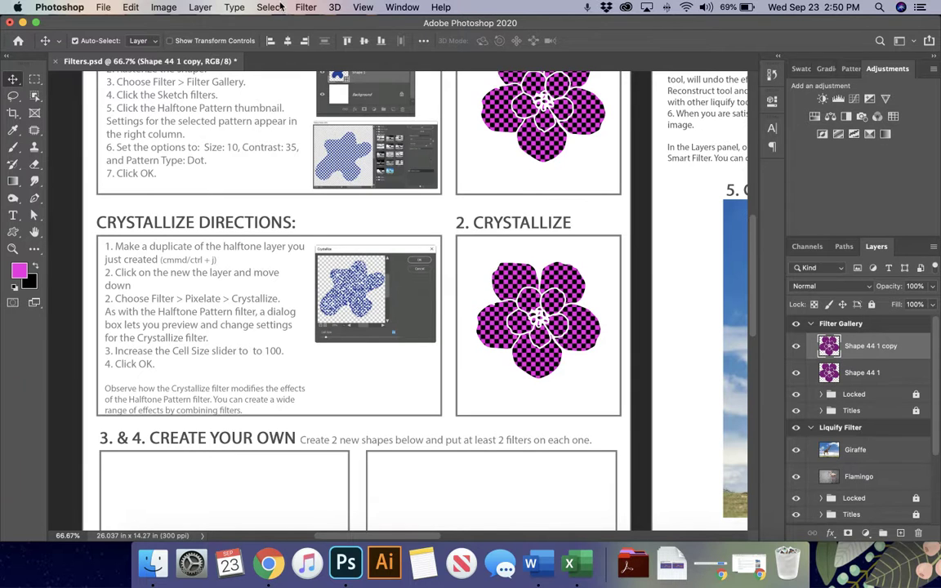
{"action": "left_click", "coordinate": [306, 8]}
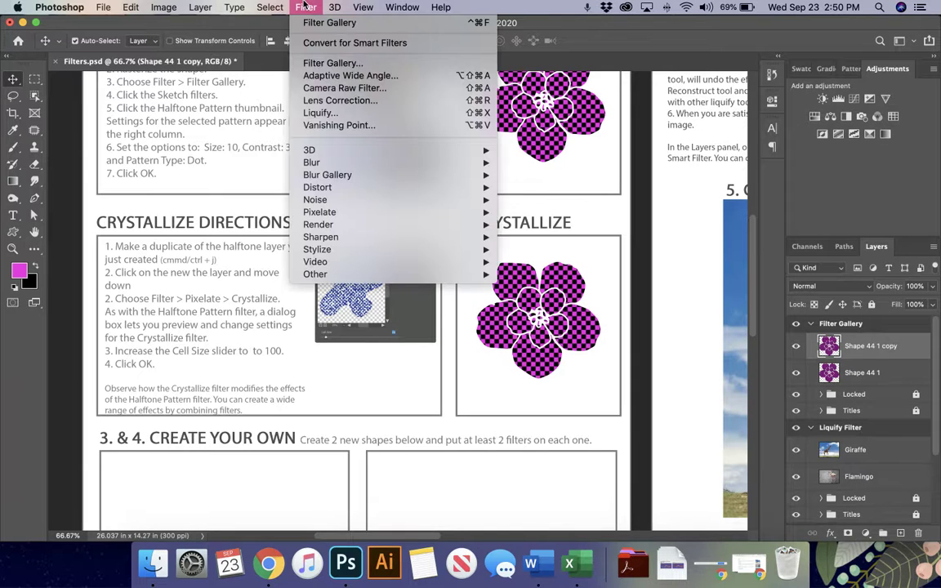
{"action": "left_click", "coordinate": [348, 64]}
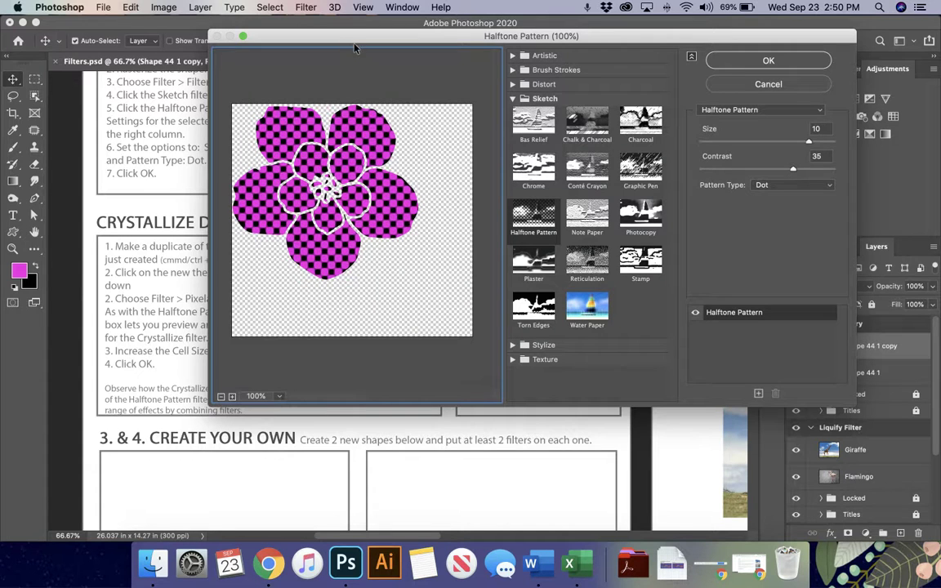
{"action": "left_click_drag", "start_coordinate": [362, 40], "coordinate": [445, 35]}
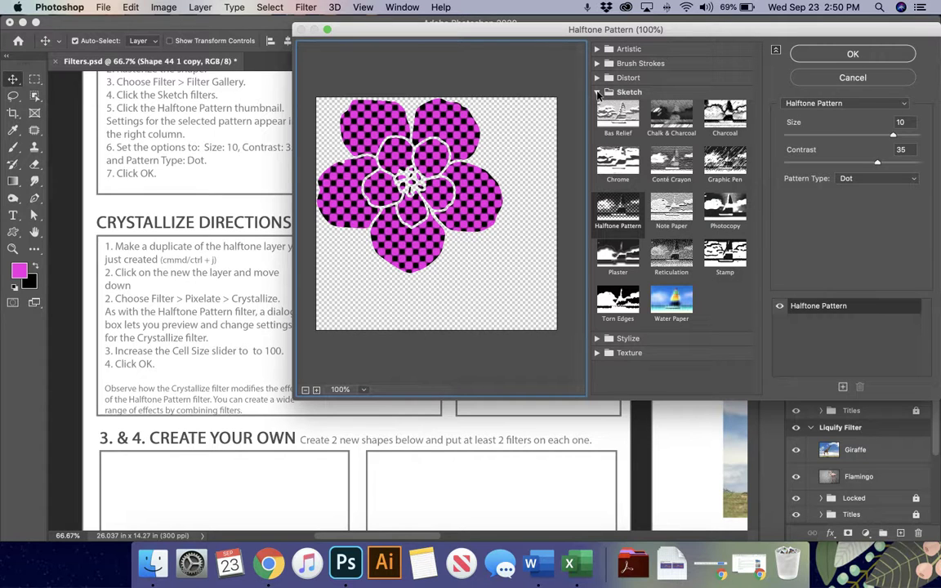
{"action": "left_click", "coordinate": [598, 92]}
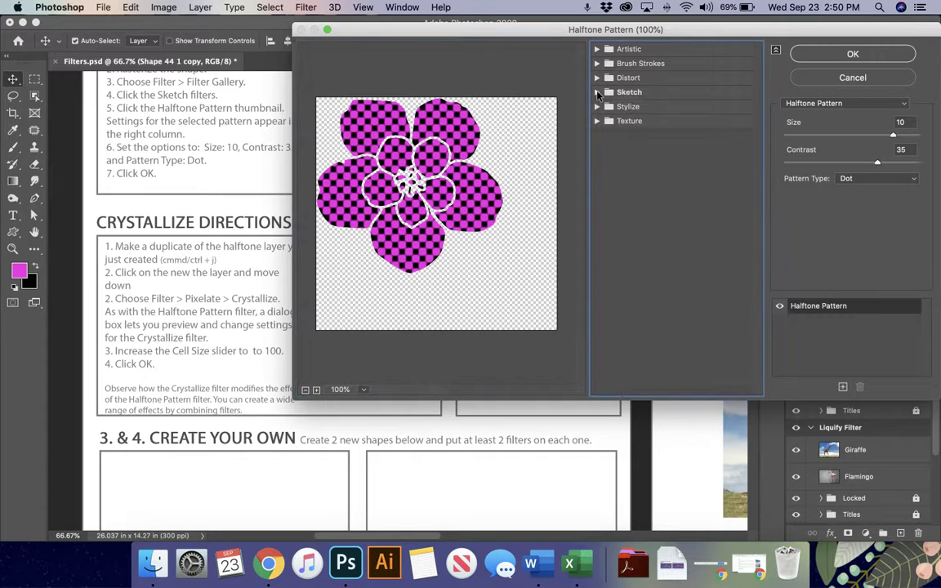
{"action": "left_click", "coordinate": [803, 79]}
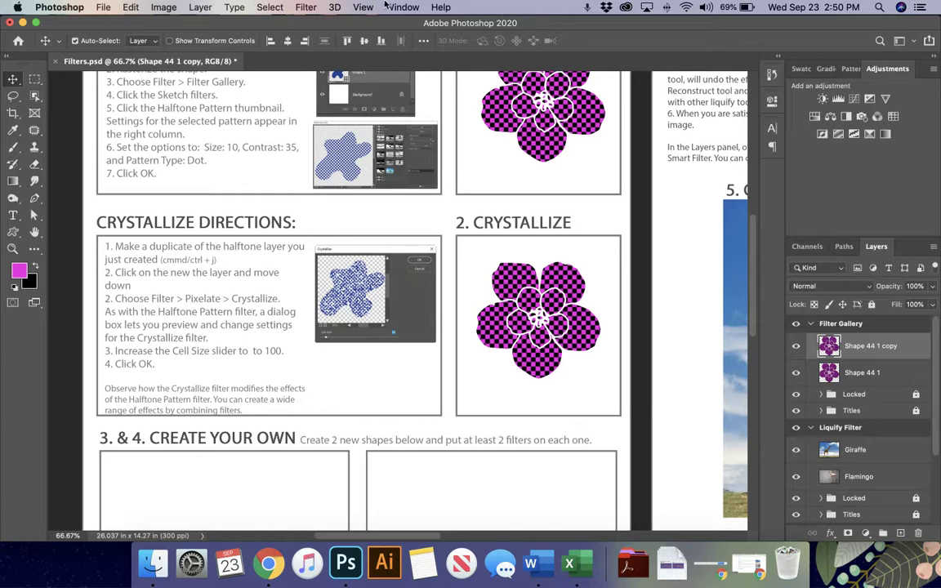
{"action": "left_click", "coordinate": [353, 6]}
Step: Apply Crystallize with a Cell Size of about 100 to the flower copy
{"action": "mouse_move", "coordinate": [314, 5]}
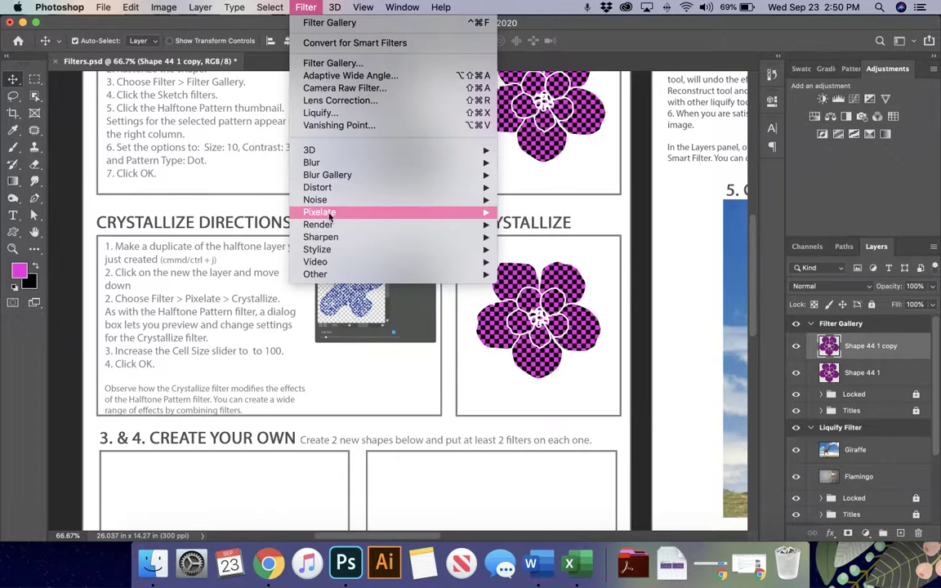
{"action": "mouse_move", "coordinate": [454, 211]}
{"action": "left_click", "coordinate": [518, 226]}
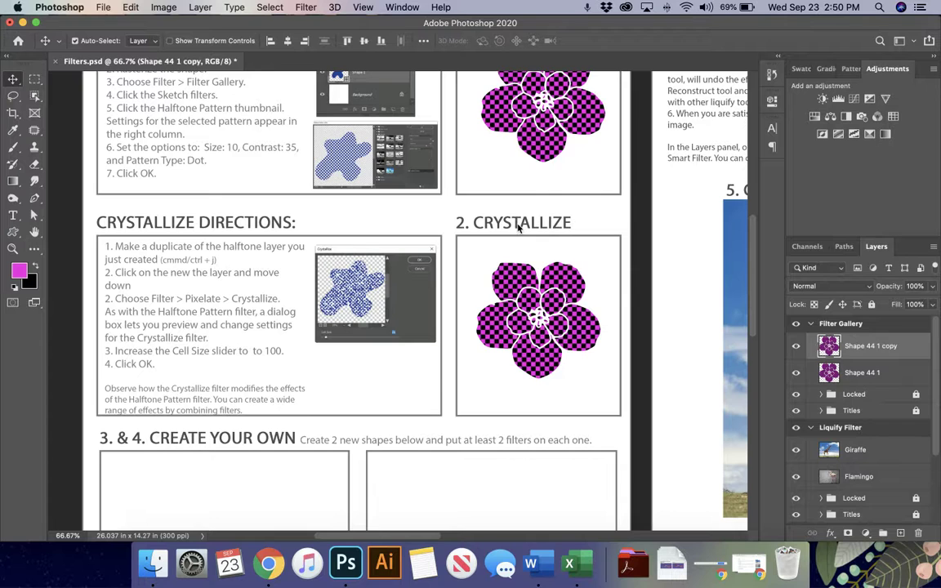
{"action": "left_click_drag", "start_coordinate": [340, 339], "coordinate": [398, 342]}
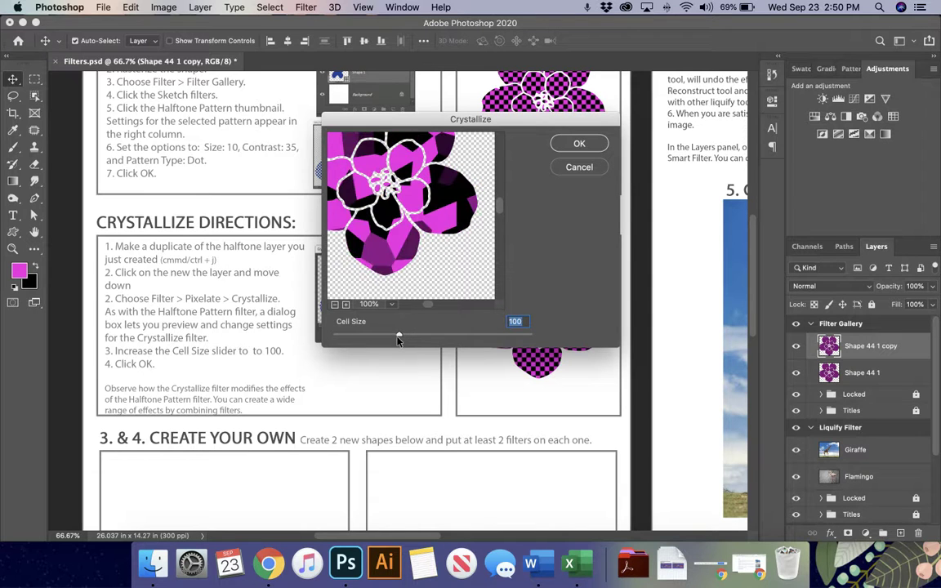
{"action": "left_click", "coordinate": [573, 145]}
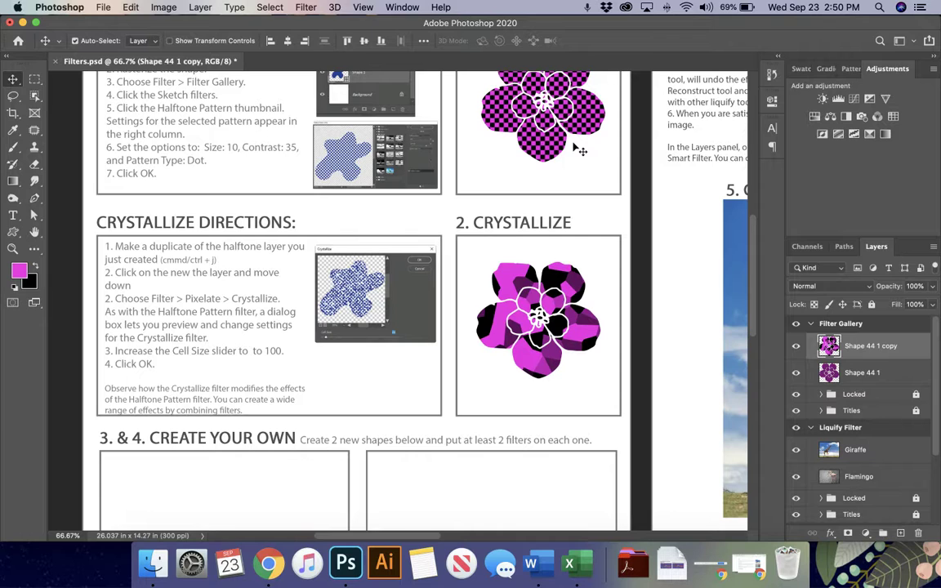
{"action": "scroll", "coordinate": [506, 261], "scroll_direction": "down", "scroll_amount": 5}
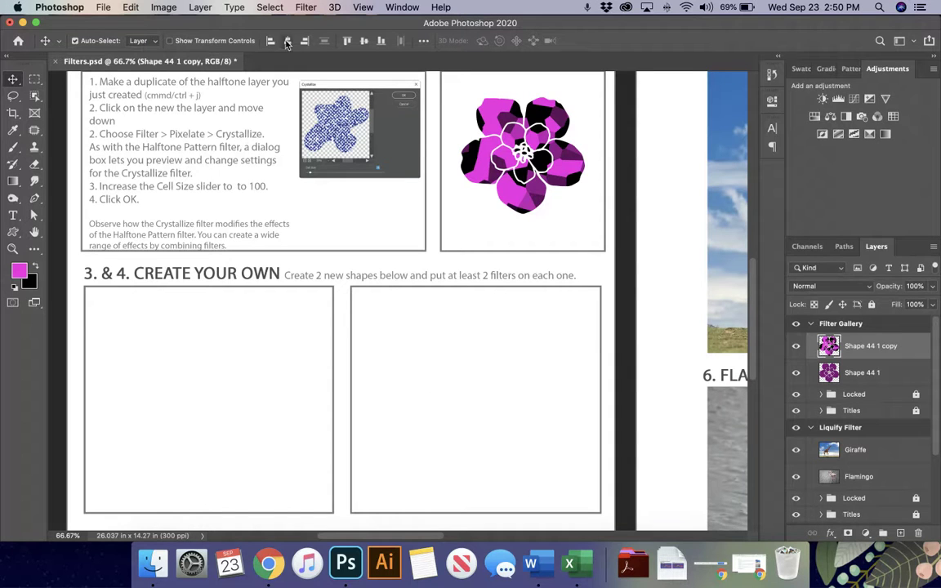
{"action": "left_click", "coordinate": [299, 7]}
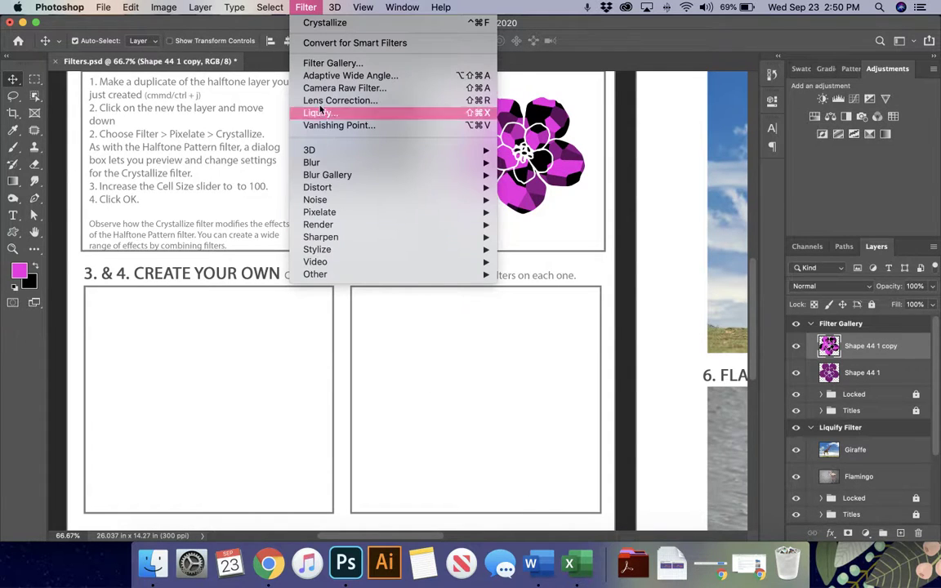
{"action": "left_click", "coordinate": [306, 8]}
{"action": "left_click", "coordinate": [307, 9]}
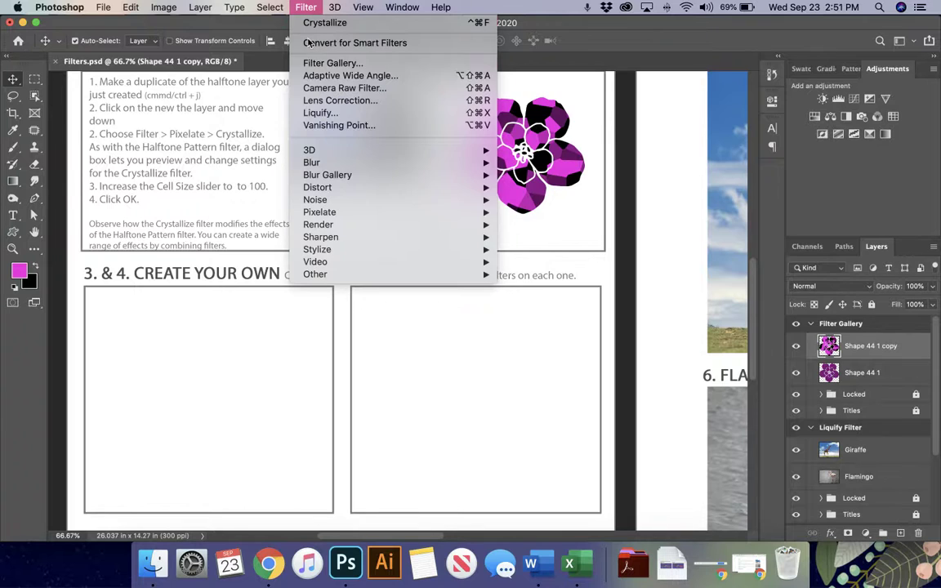
{"action": "mouse_move", "coordinate": [327, 212]}
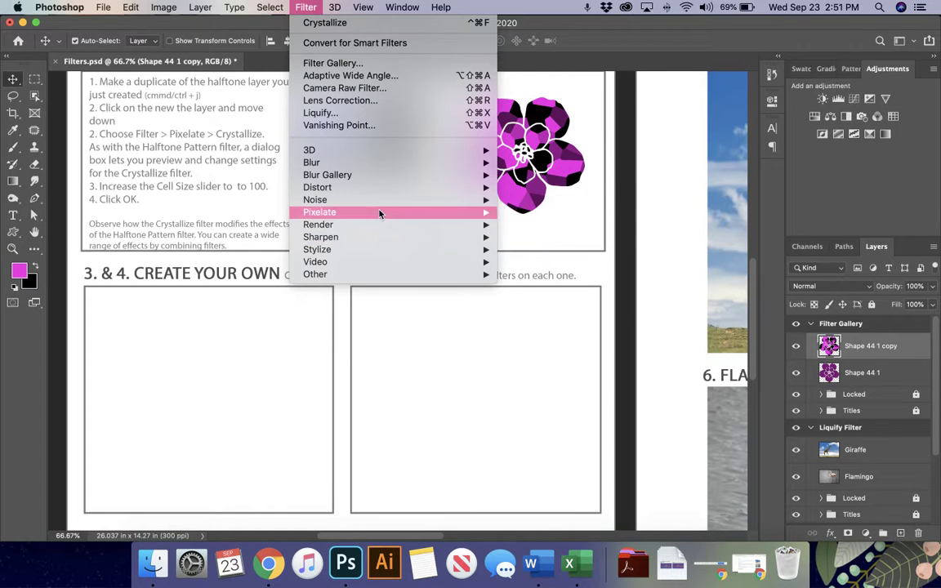
{"action": "mouse_move", "coordinate": [377, 174]}
{"action": "mouse_move", "coordinate": [369, 255]}
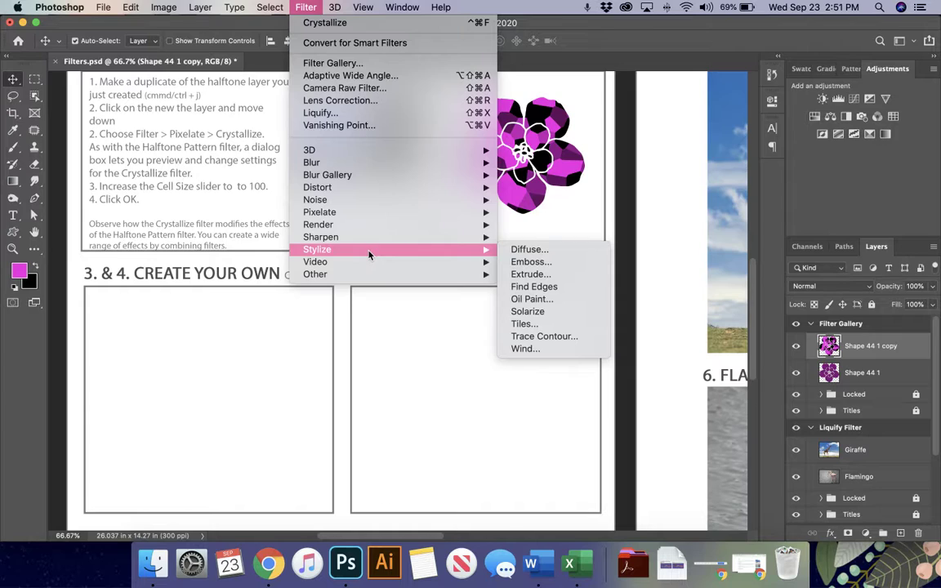
{"action": "left_click", "coordinate": [273, 23]}
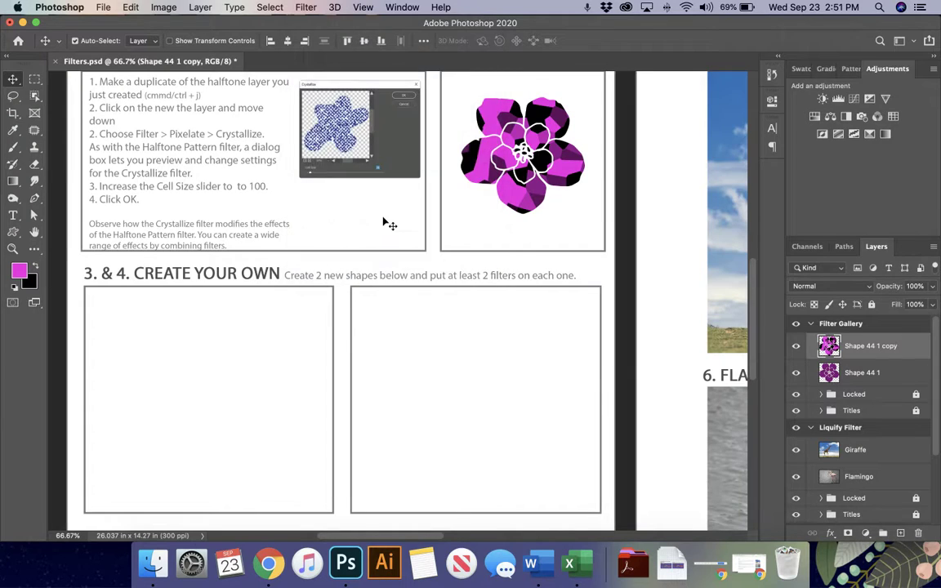
{"action": "scroll", "coordinate": [389, 220], "scroll_direction": "right", "scroll_amount": 10}
{"action": "scroll", "coordinate": [389, 221], "scroll_direction": "down", "scroll_amount": 4}
Step: Collapse the Filter Gallery layer group and enlarge the Layers panel
{"action": "scroll", "coordinate": [389, 224], "scroll_direction": "right", "scroll_amount": 5}
{"action": "scroll", "coordinate": [389, 224], "scroll_direction": "up", "scroll_amount": 6}
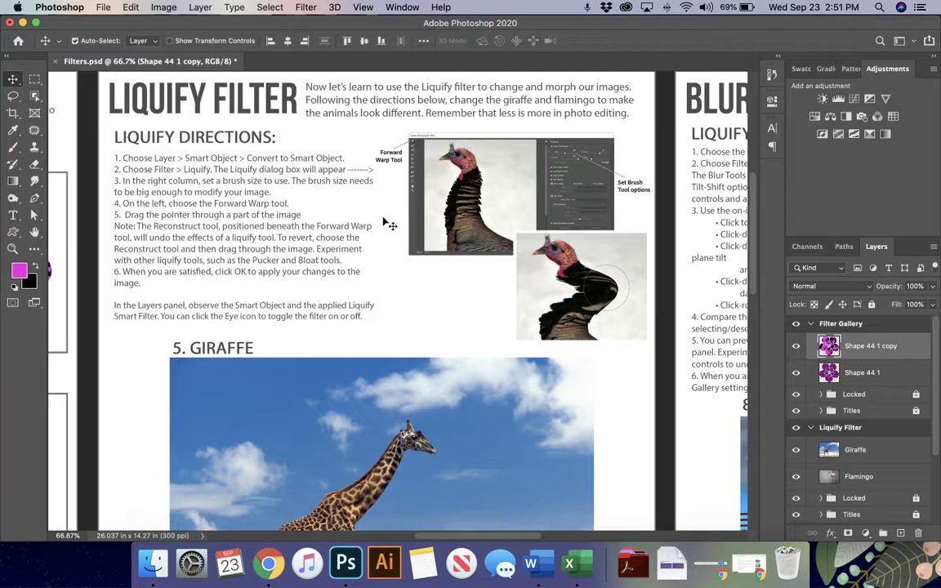
{"action": "left_click", "coordinate": [811, 323]}
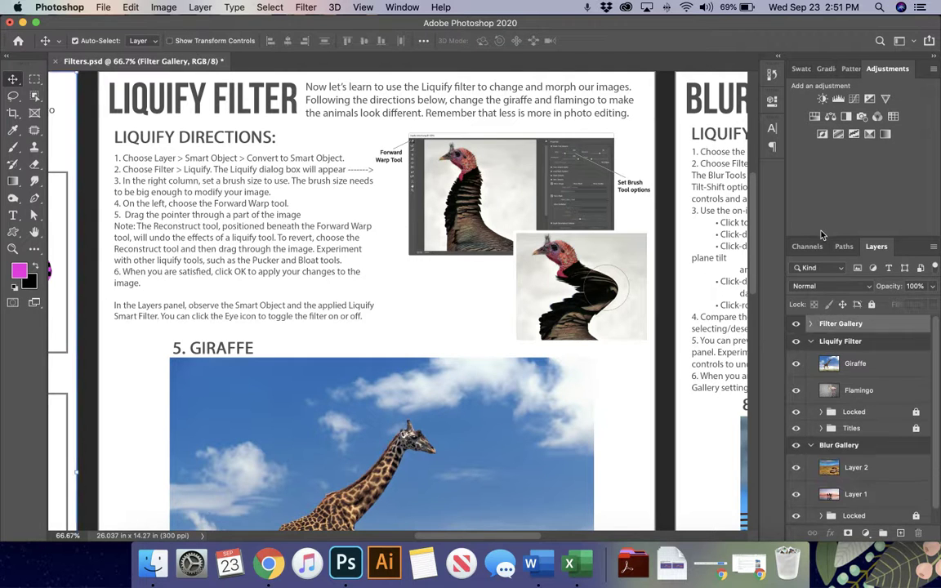
{"action": "left_click_drag", "start_coordinate": [822, 236], "coordinate": [824, 152]}
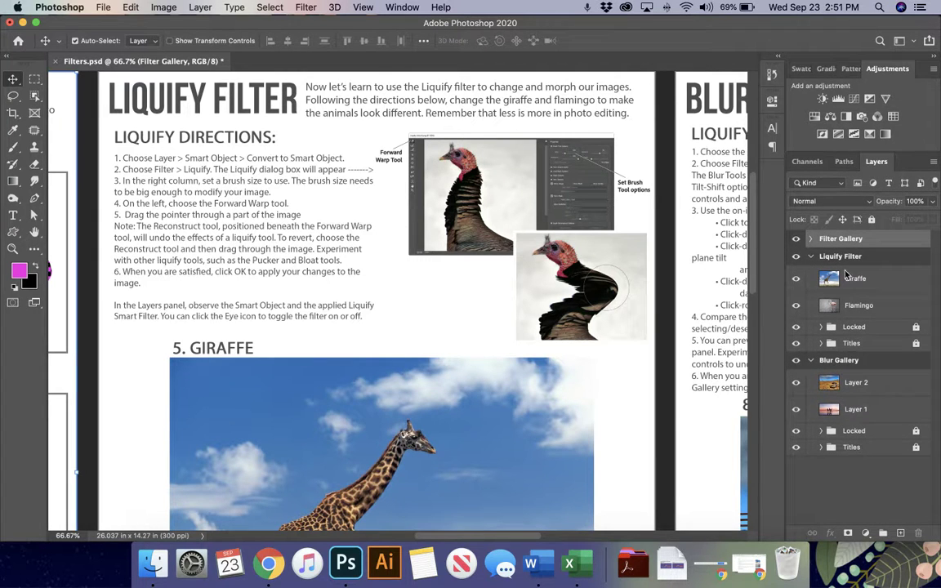
{"action": "scroll", "coordinate": [506, 366], "scroll_direction": "down", "scroll_amount": 10}
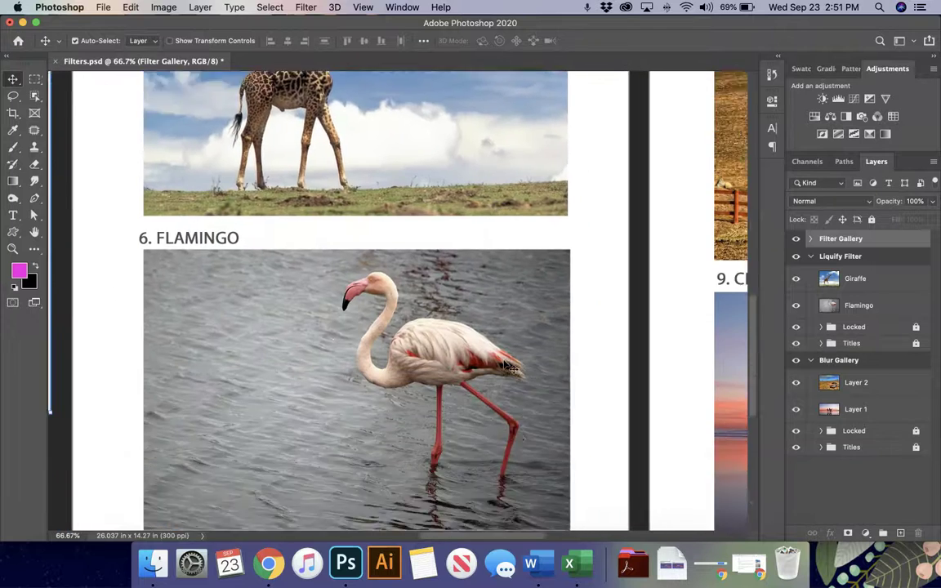
{"action": "scroll", "coordinate": [507, 366], "scroll_direction": "up", "scroll_amount": 6}
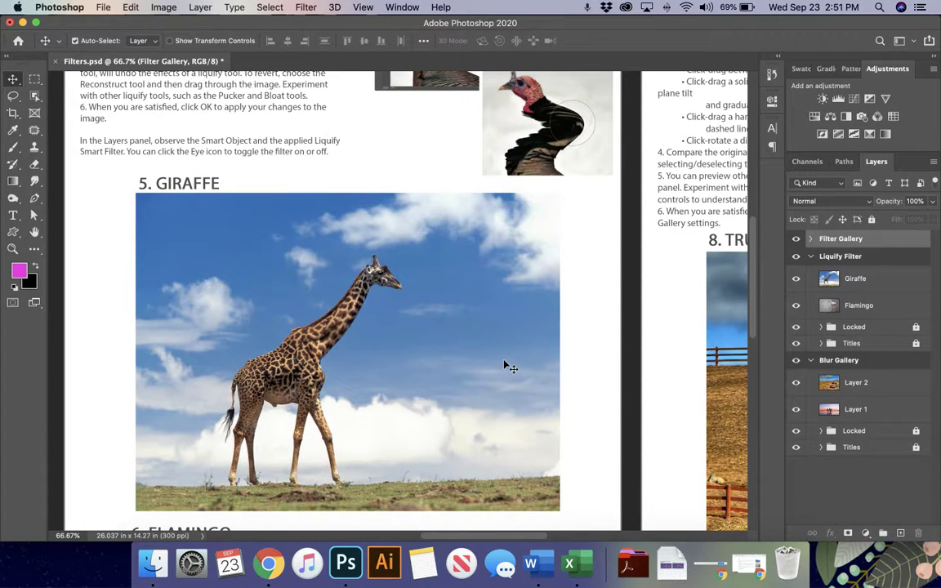
Step: Select the Giraffe layer and view the giraffe photo at 100%
{"action": "left_click", "coordinate": [457, 384]}
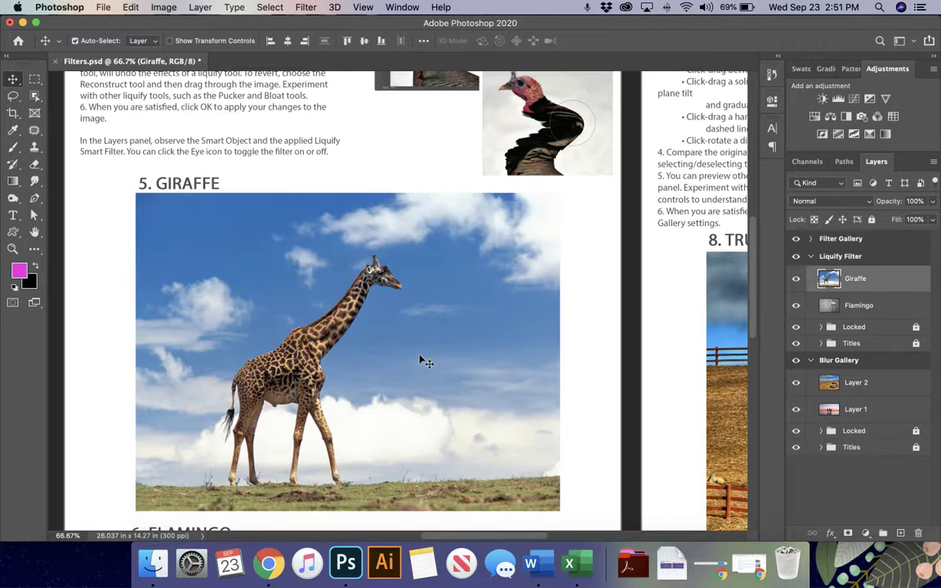
{"action": "key", "text": "super"}
{"action": "key", "text": "super+equal"}
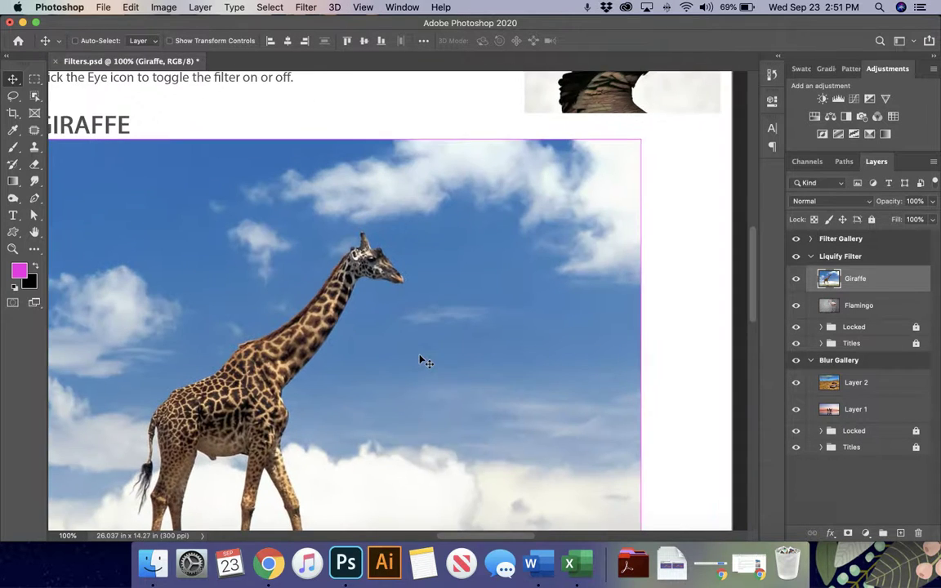
{"action": "scroll", "coordinate": [425, 362], "scroll_direction": "right", "scroll_amount": 2}
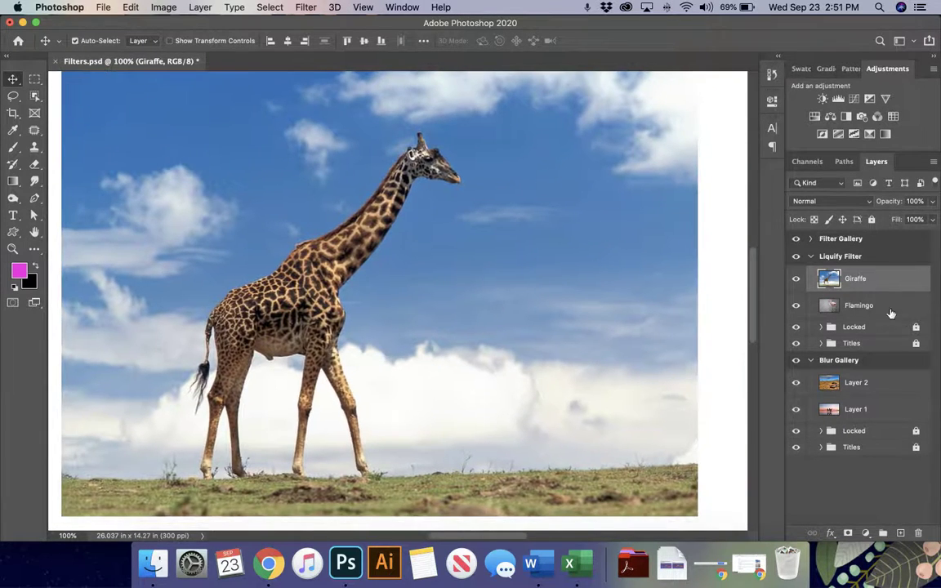
{"action": "scroll", "coordinate": [597, 227], "scroll_direction": "up", "scroll_amount": 10}
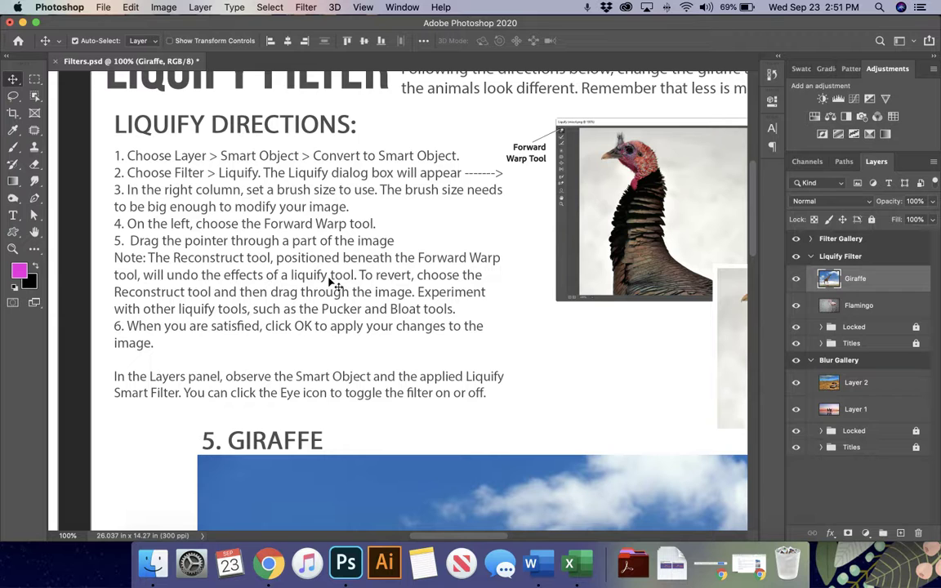
{"action": "scroll", "coordinate": [331, 282], "scroll_direction": "down", "scroll_amount": 10}
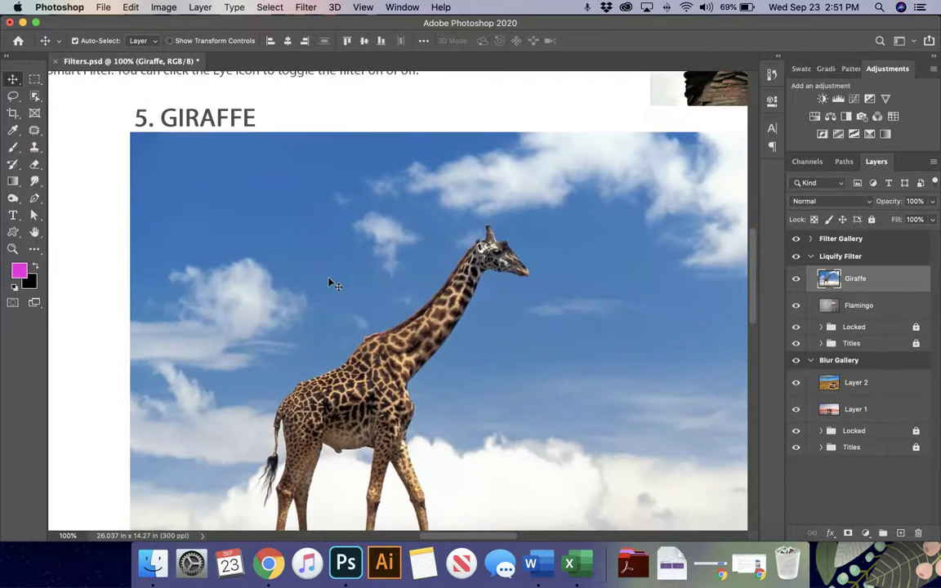
{"action": "scroll", "coordinate": [331, 282], "scroll_direction": "right", "scroll_amount": 2}
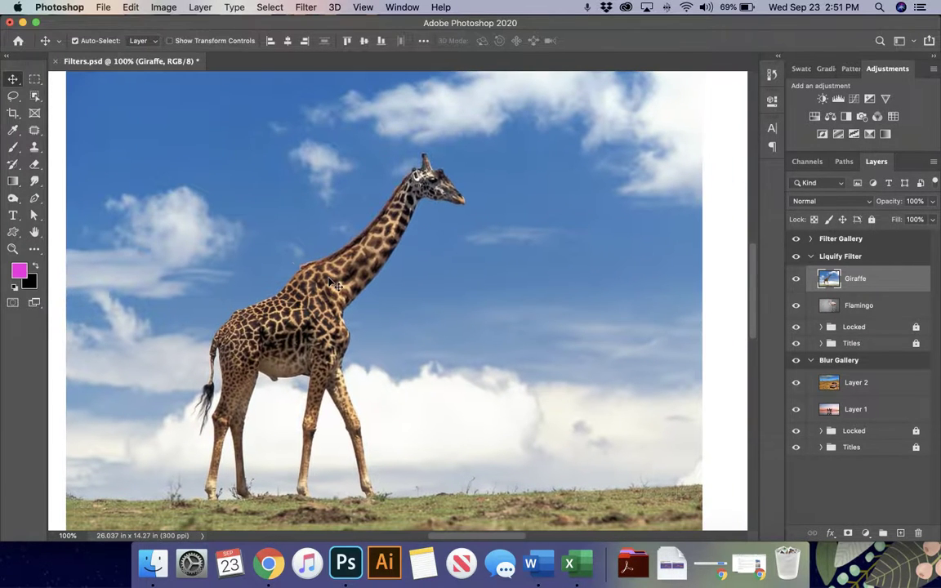
Step: Open Liquify on the giraffe, zoom the preview in, and select the Forward Warp tool
{"action": "left_click", "coordinate": [307, 7]}
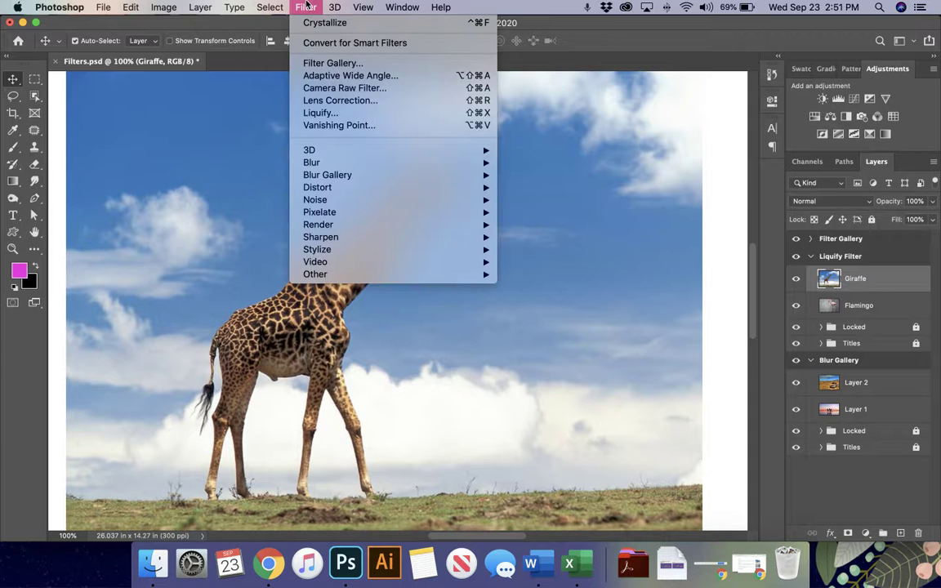
{"action": "left_click", "coordinate": [338, 114]}
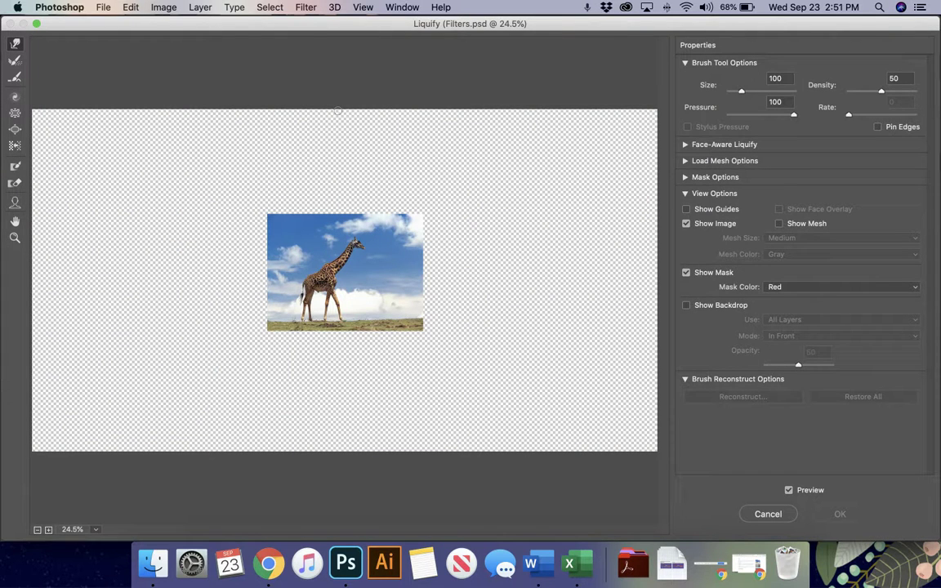
{"action": "scroll", "coordinate": [385, 204], "scroll_direction": "up", "scroll_amount": 1}
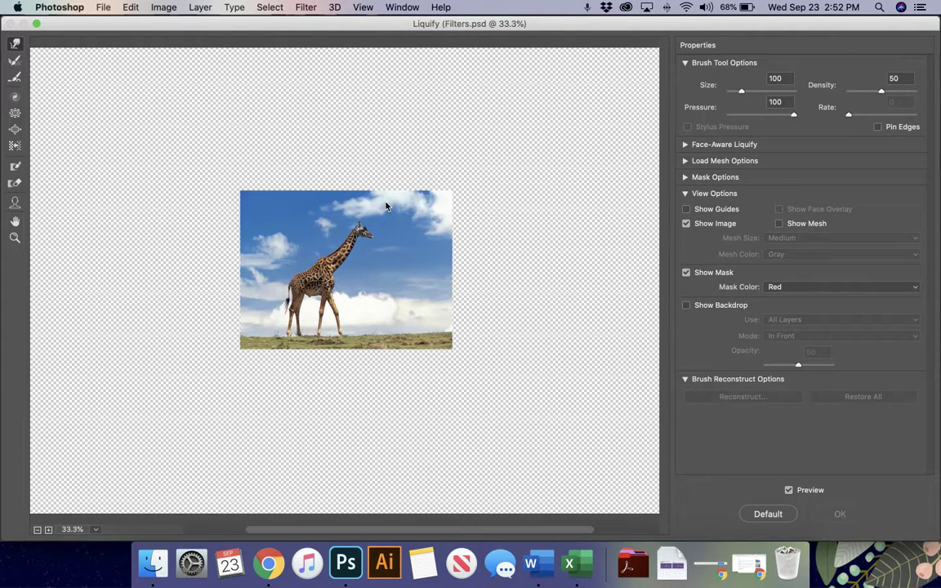
{"action": "scroll", "coordinate": [386, 206], "scroll_direction": "up", "scroll_amount": 3}
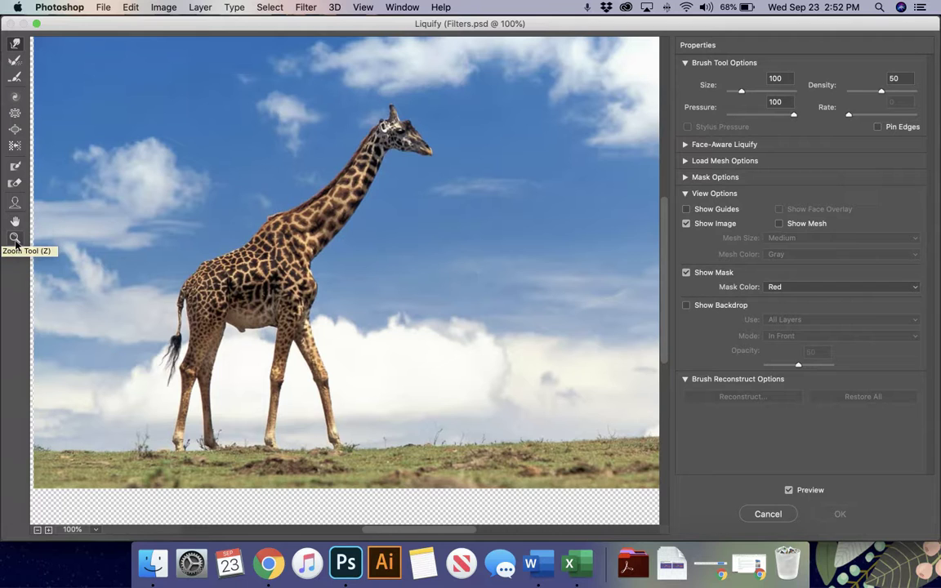
{"action": "left_click", "coordinate": [15, 221]}
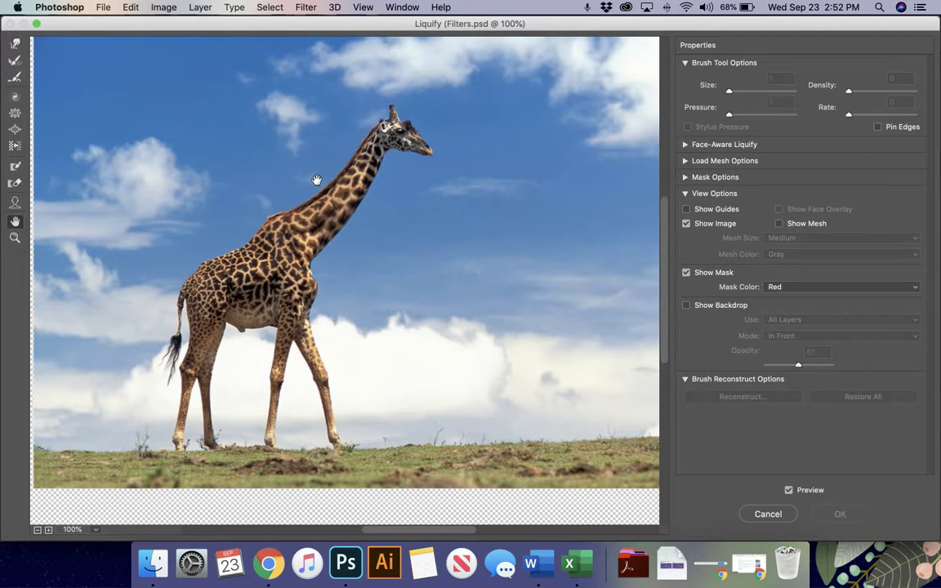
{"action": "mouse_move", "coordinate": [322, 191]}
{"action": "left_mouse_down"}
{"action": "mouse_move", "coordinate": [331, 211]}
{"action": "mouse_move", "coordinate": [316, 178]}
{"action": "left_mouse_up"}
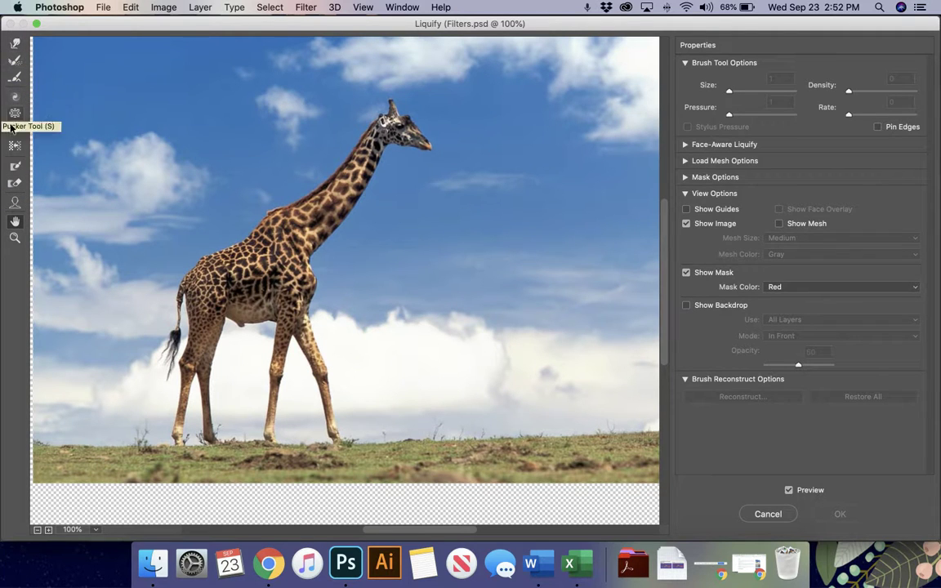
{"action": "left_click", "coordinate": [14, 43]}
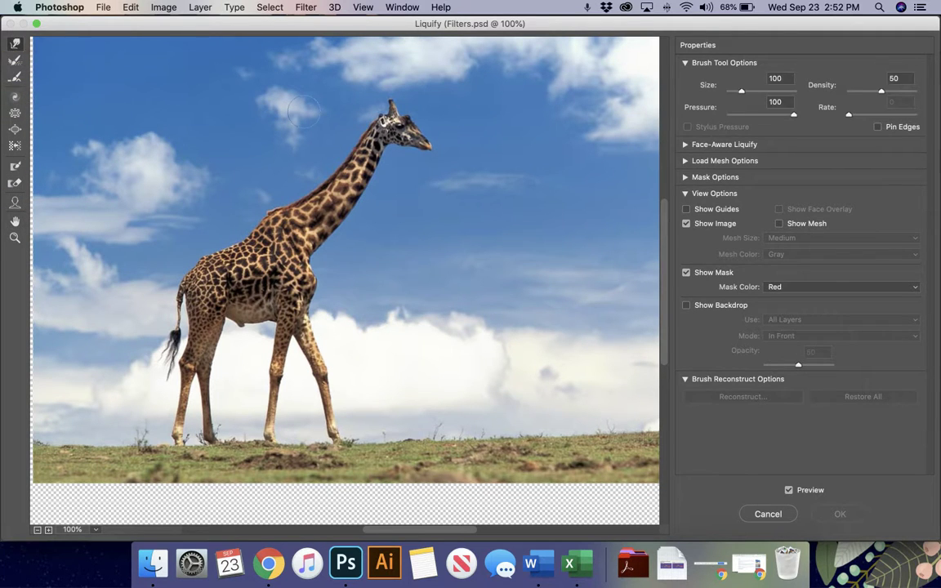
Step: Zoom the Liquify preview to 200% and try a snout stretch, then undo it
{"action": "key", "text": "super+equal"}
{"action": "scroll", "coordinate": [404, 245], "scroll_direction": "up", "scroll_amount": 10}
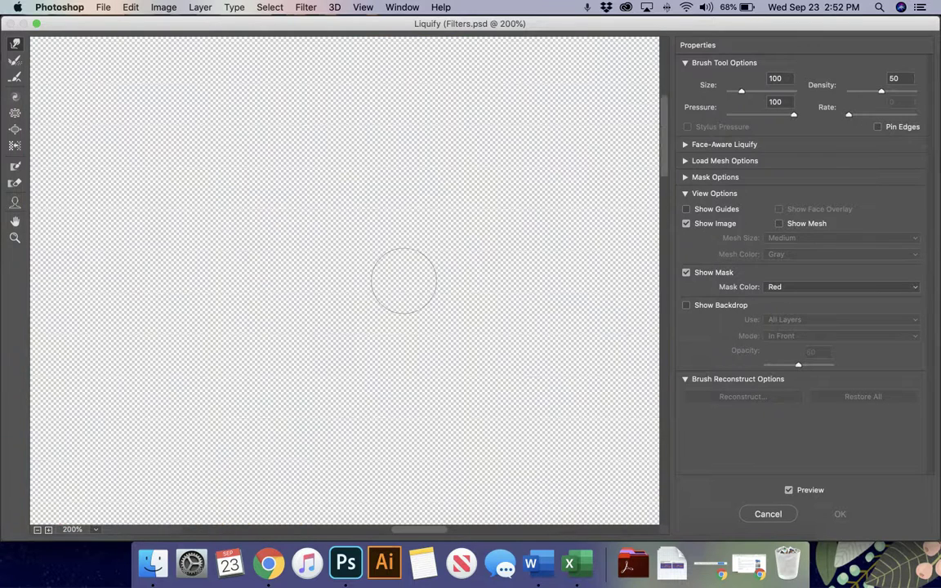
{"action": "scroll", "coordinate": [404, 280], "scroll_direction": "down", "scroll_amount": 15}
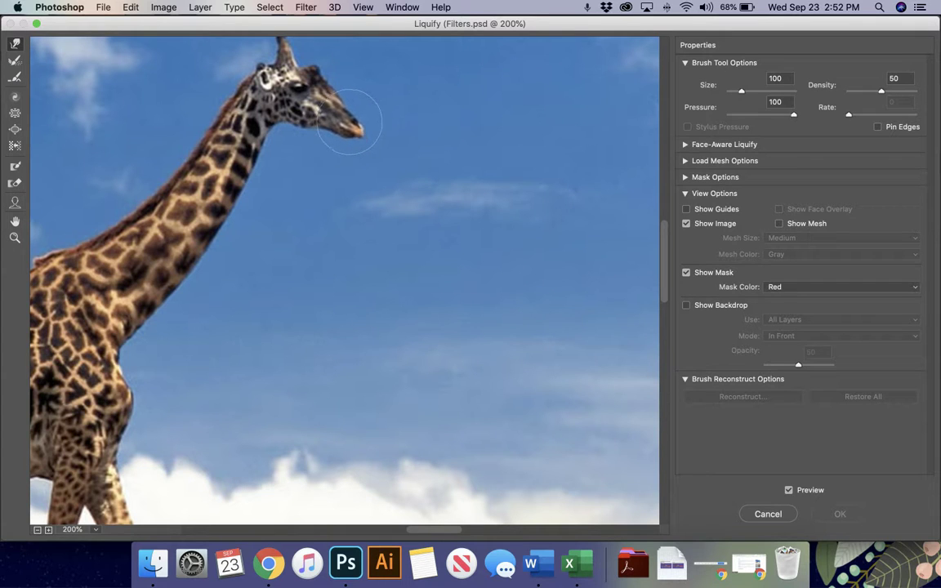
{"action": "left_click_drag", "start_coordinate": [350, 123], "coordinate": [551, 227]}
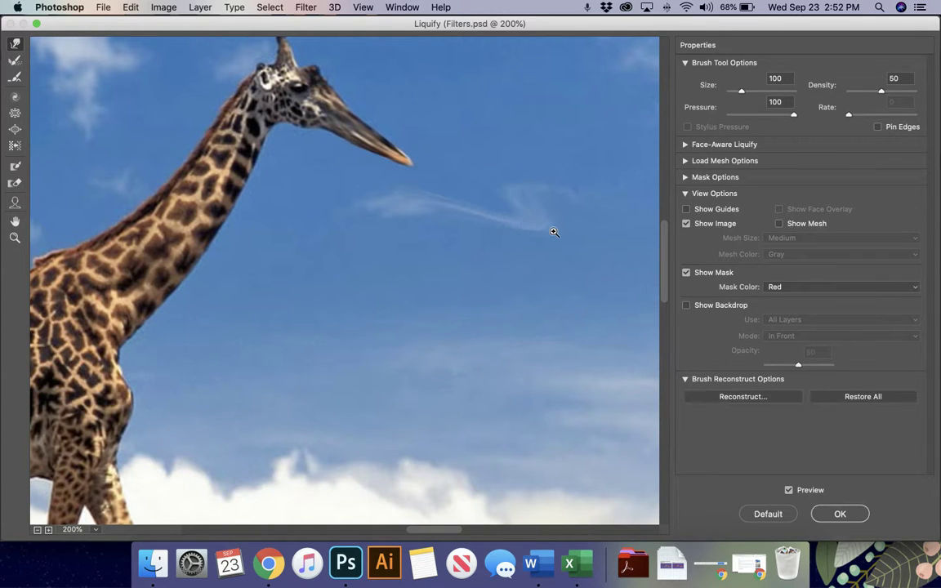
{"action": "key", "text": "super+z"}
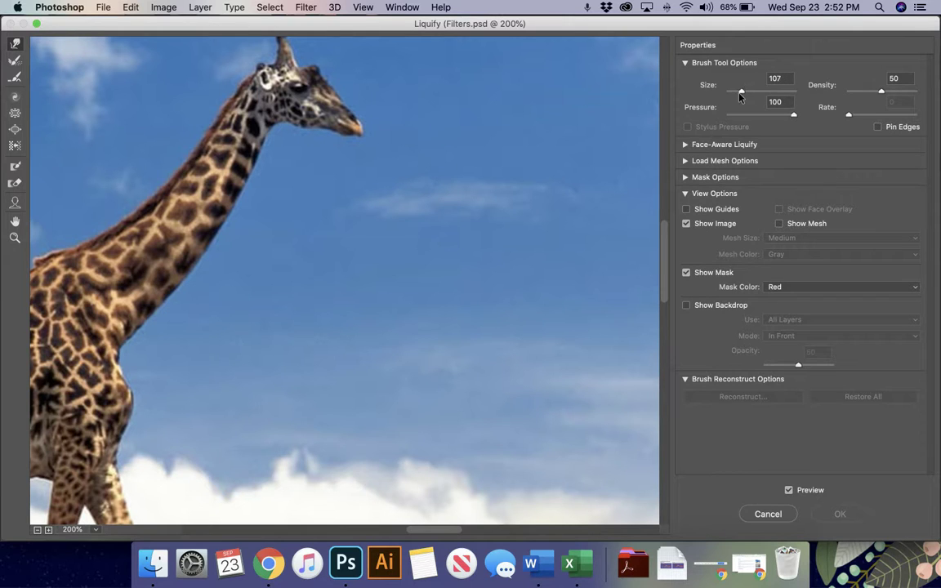
Step: Set the Forward Warp brush to Density 19, Pressure 24 and Size 150
{"action": "left_click_drag", "start_coordinate": [876, 94], "coordinate": [862, 92]}
{"action": "mouse_move", "coordinate": [325, 122]}
{"action": "left_mouse_down"}
{"action": "mouse_move", "coordinate": [353, 128]}
{"action": "mouse_move", "coordinate": [327, 122]}
{"action": "left_mouse_up"}
{"action": "key", "text": "super+z"}
{"action": "mouse_move", "coordinate": [764, 121]}
{"action": "left_mouse_down"}
{"action": "mouse_move", "coordinate": [743, 114]}
{"action": "mouse_move", "coordinate": [757, 91]}
{"action": "left_mouse_up"}
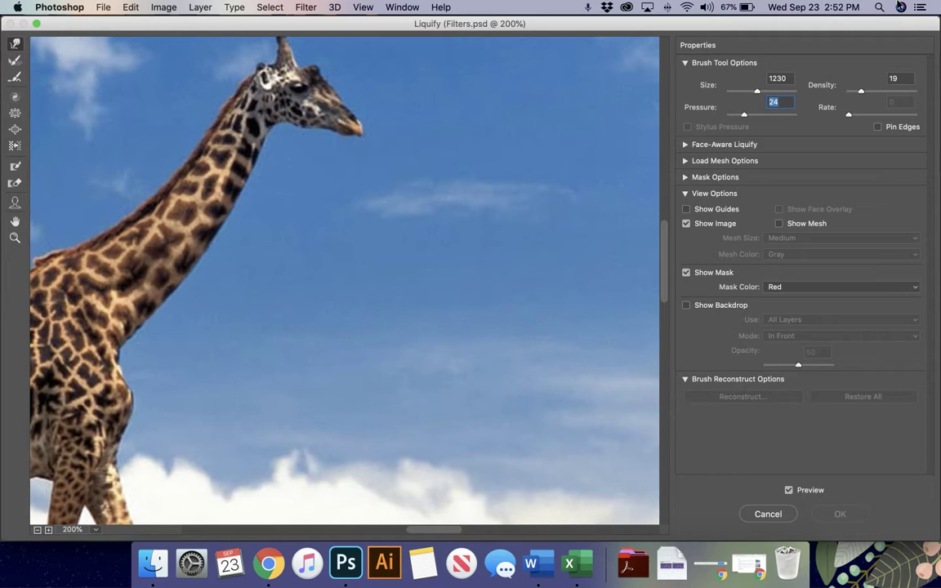
{"action": "left_click", "coordinate": [742, 92]}
{"action": "key", "text": "bracketright"}
{"action": "key", "text": "bracketright"}
{"action": "key", "text": "bracketright"}
{"action": "key", "text": "bracketright"}
{"action": "left_click", "coordinate": [330, 109]}
Step: Nudge the giraffe's snout slightly forward, undoing the larger rightward stretches
{"action": "left_click_drag", "start_coordinate": [335, 118], "coordinate": [359, 128]}
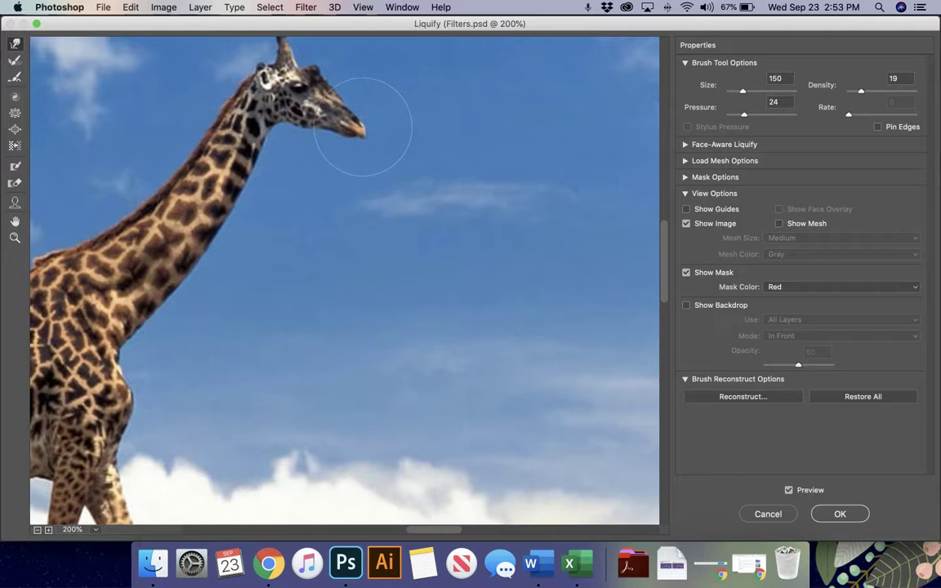
{"action": "scroll", "coordinate": [363, 283], "scroll_direction": "up", "scroll_amount": 5}
{"action": "scroll", "coordinate": [364, 283], "scroll_direction": "up", "scroll_amount": 1}
{"action": "scroll", "coordinate": [364, 278], "scroll_direction": "down", "scroll_amount": 3}
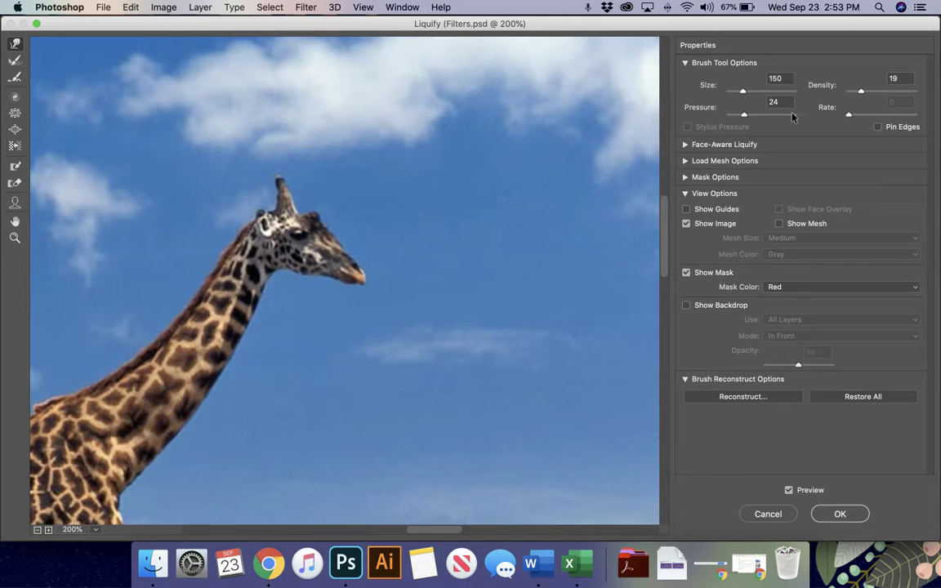
{"action": "left_click_drag", "start_coordinate": [374, 273], "coordinate": [496, 273]}
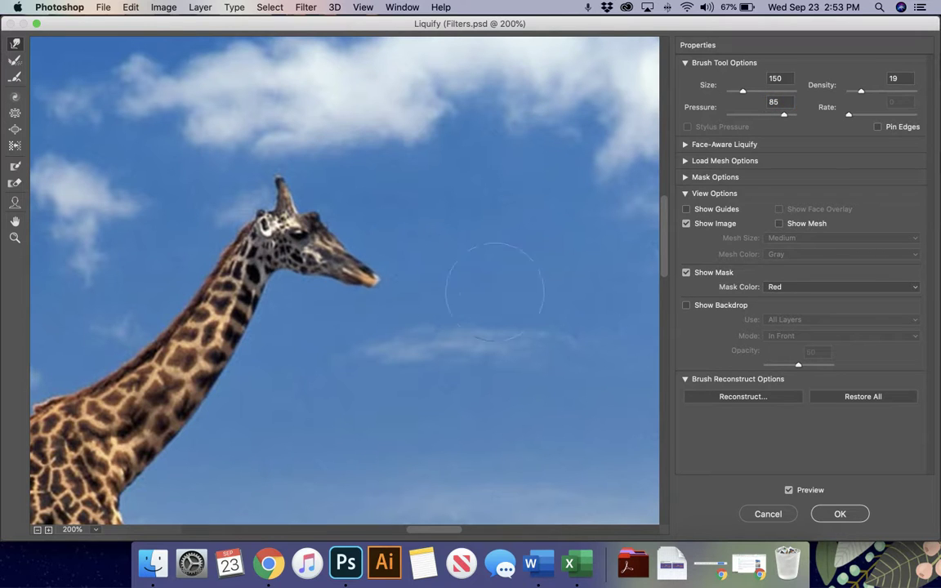
{"action": "mouse_move", "coordinate": [294, 241]}
{"action": "left_mouse_down"}
{"action": "mouse_move", "coordinate": [378, 305]}
{"action": "mouse_move", "coordinate": [488, 273]}
{"action": "left_mouse_up"}
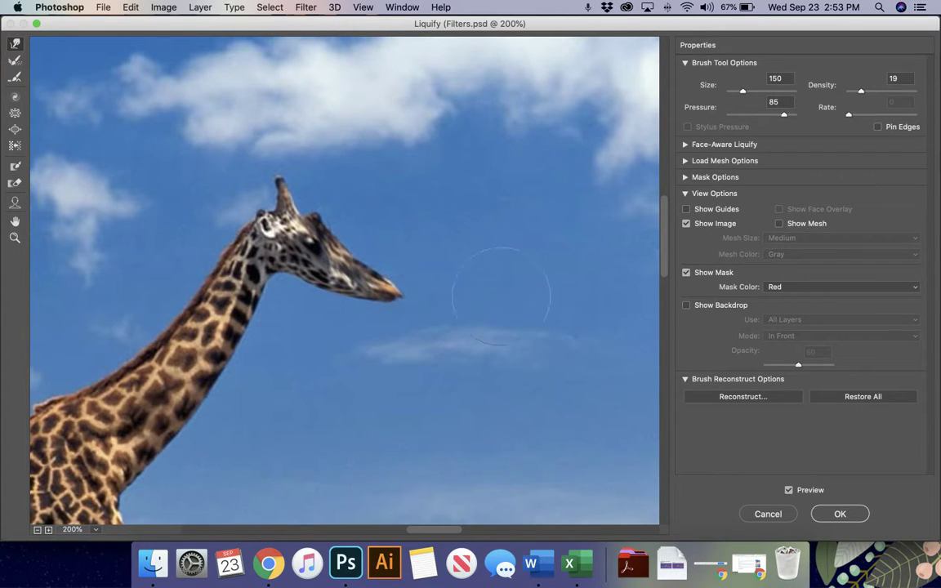
{"action": "key", "text": "super+alt+z"}
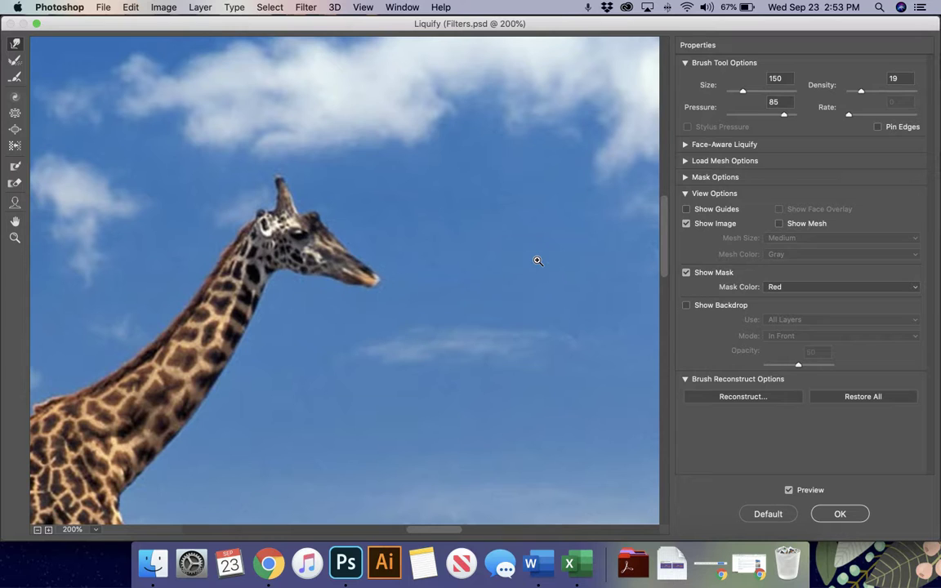
{"action": "key", "text": "super+alt+z"}
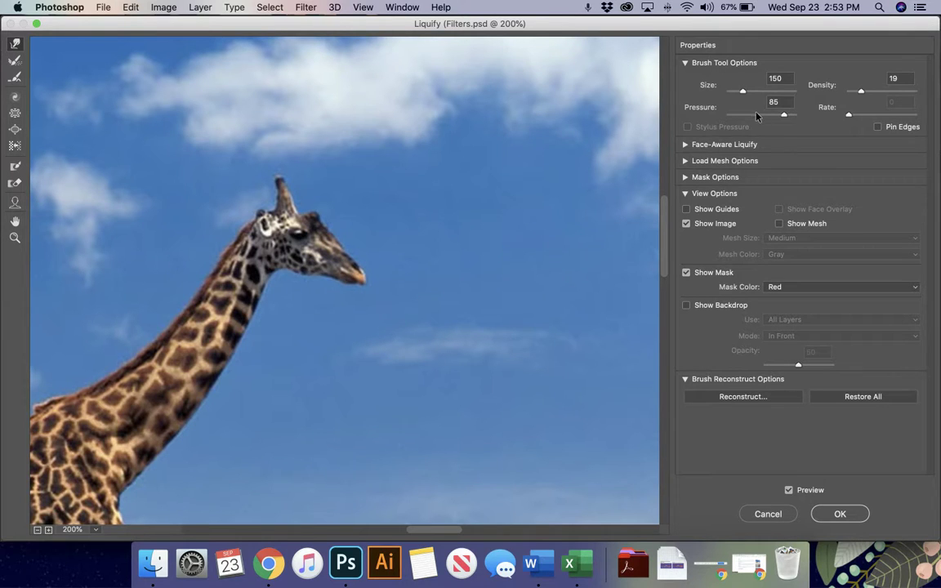
Step: Raise brush pressure to 43 and lift the giraffe's horns slightly taller
{"action": "left_click", "coordinate": [756, 114]}
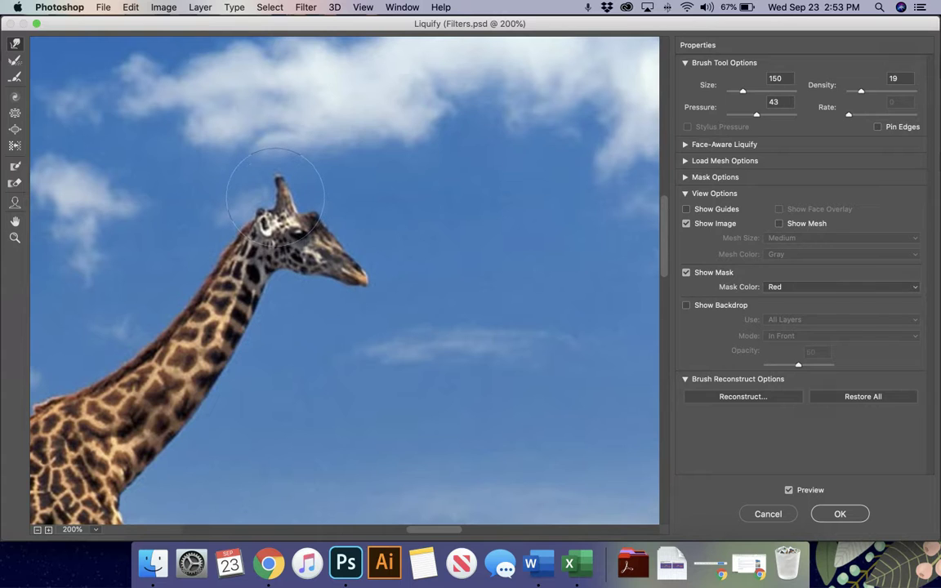
{"action": "left_click_drag", "start_coordinate": [274, 196], "coordinate": [275, 174]}
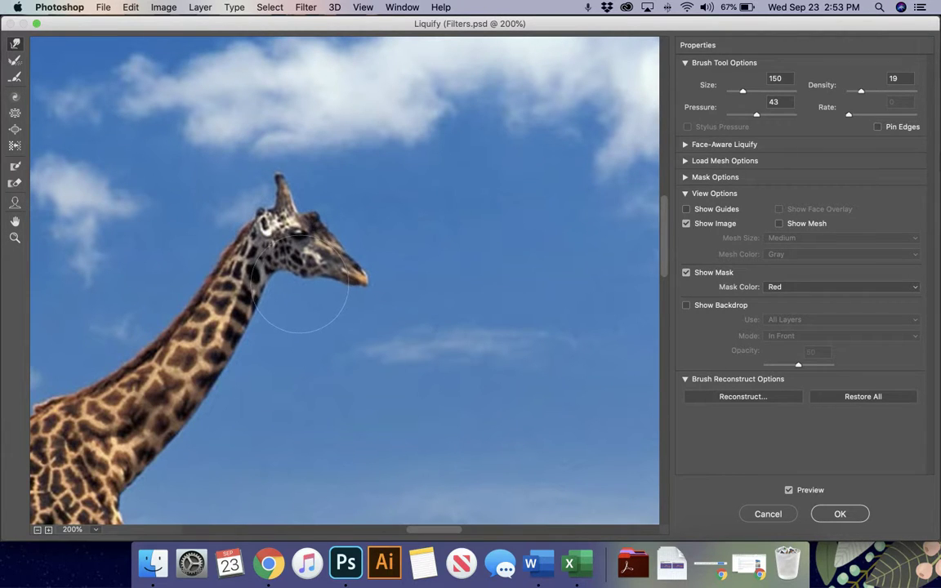
{"action": "left_click", "coordinate": [15, 97]}
{"action": "left_click_drag", "start_coordinate": [221, 322], "coordinate": [221, 323]}
{"action": "key", "text": "alt+super+z"}
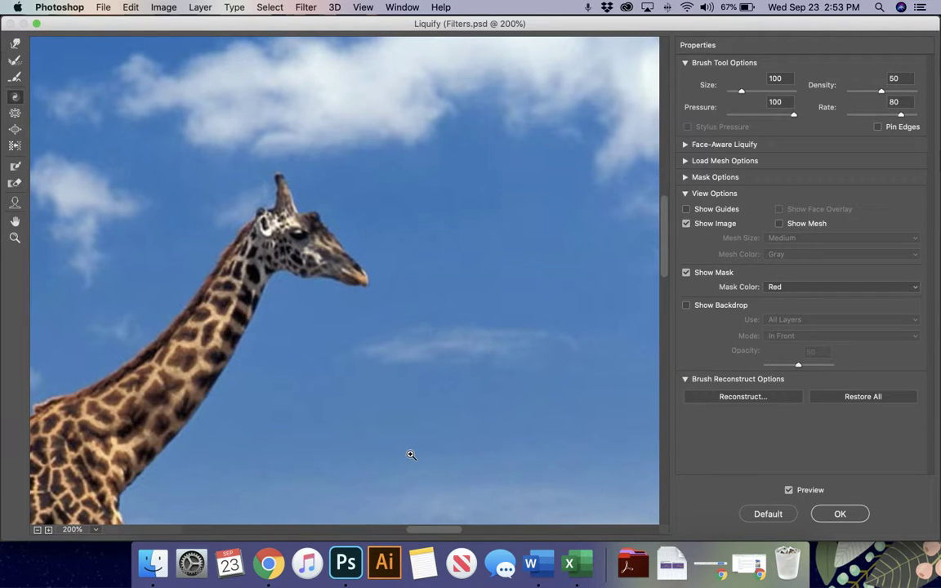
{"action": "left_click", "coordinate": [7, 112]}
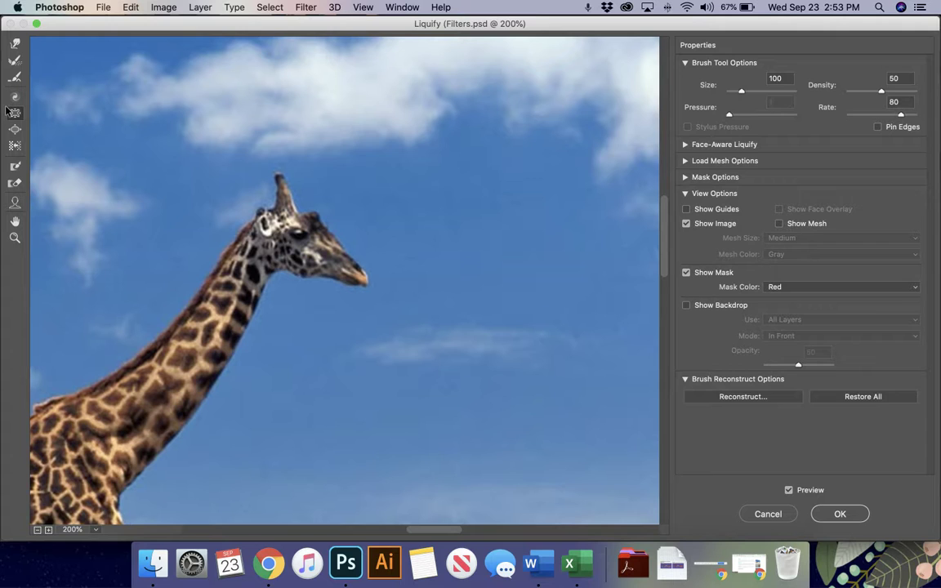
{"action": "key", "text": "bracketright"}
{"action": "key", "text": "bracketright"}
{"action": "key", "text": "bracketright"}
{"action": "key", "text": "bracketright"}
{"action": "key", "text": "bracketright"}
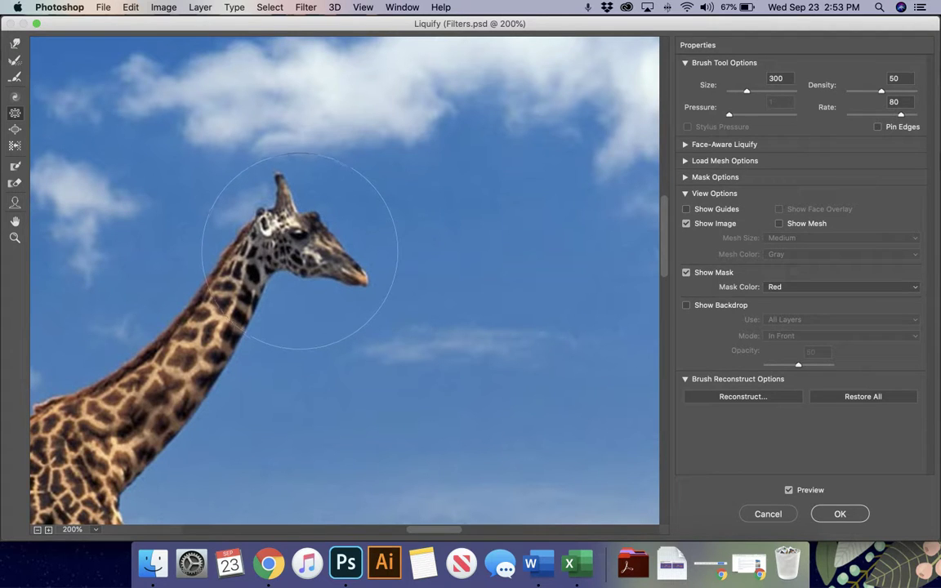
{"action": "left_click_drag", "start_coordinate": [299, 249], "coordinate": [299, 249]}
{"action": "key", "text": "alt"}
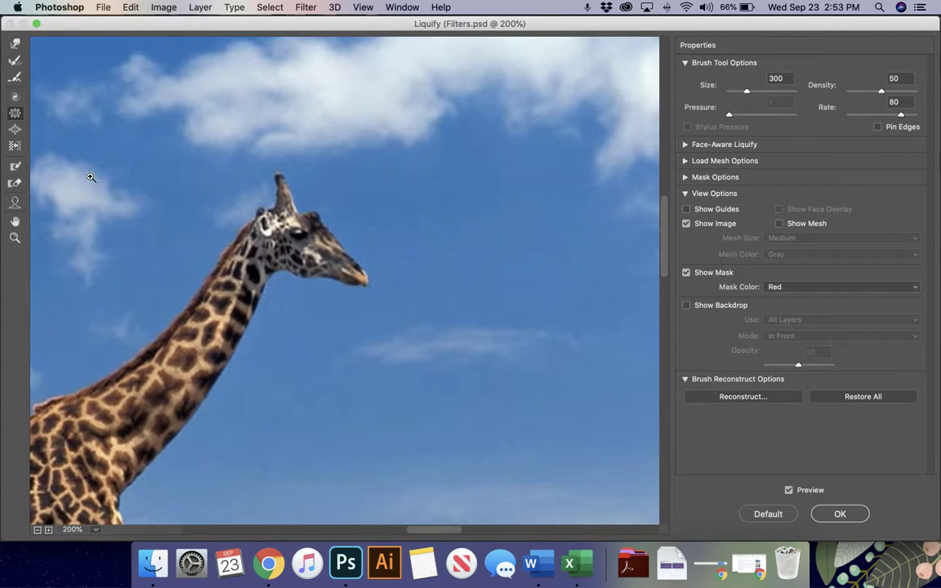
{"action": "left_click", "coordinate": [15, 129]}
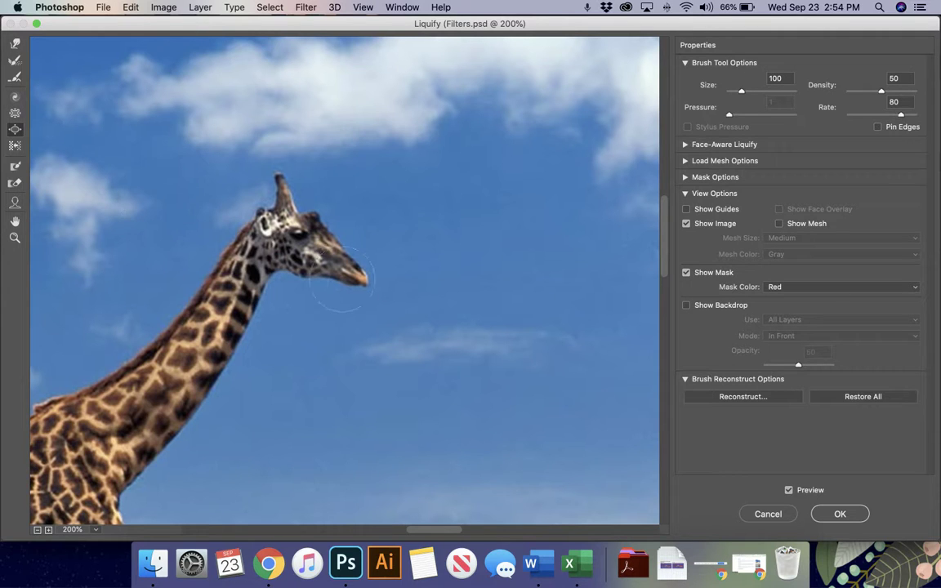
{"action": "key", "text": "bracketright"}
{"action": "key", "text": "bracketright"}
{"action": "key", "text": "bracketright"}
{"action": "key", "text": "bracketright"}
{"action": "key", "text": "bracketright"}
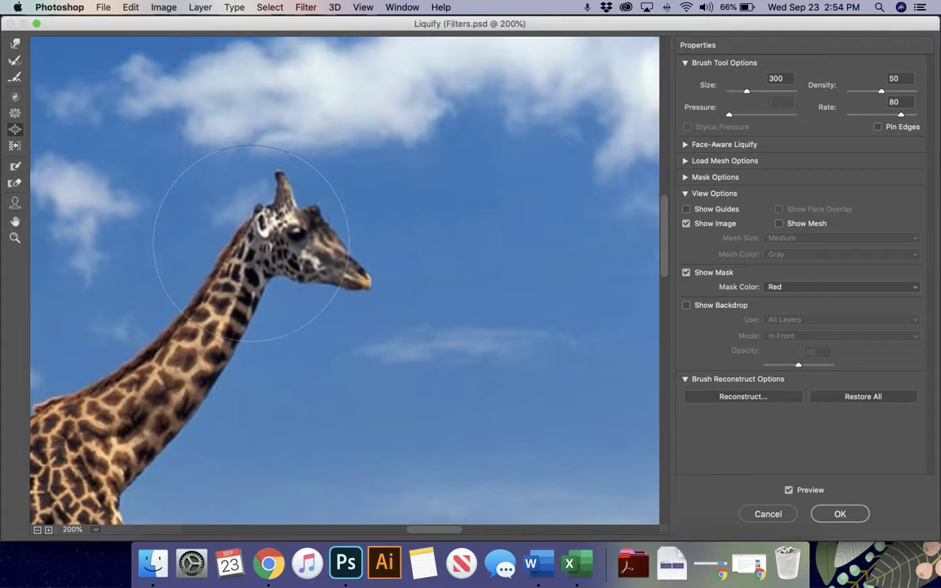
{"action": "key", "text": "super+alt+space"}
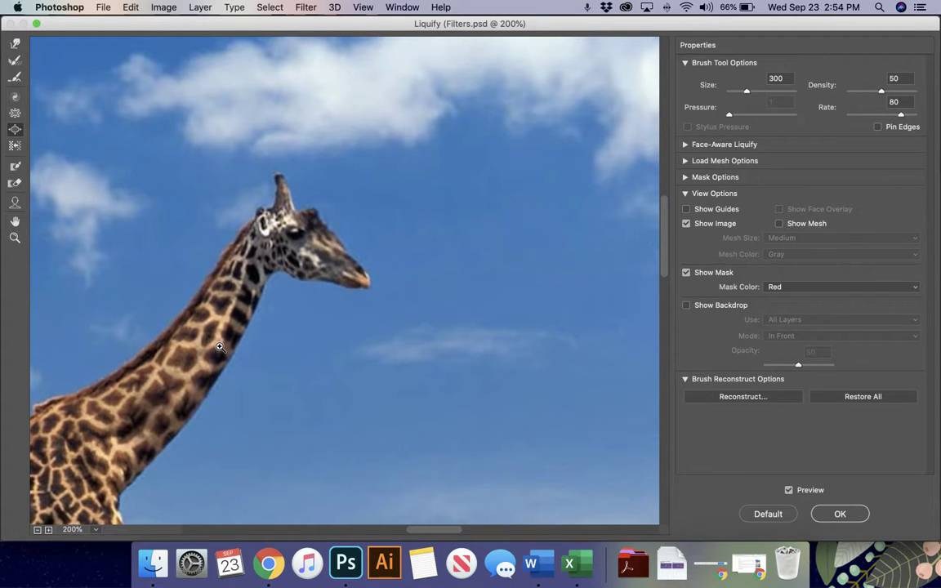
{"action": "left_click", "coordinate": [11, 146]}
{"action": "key", "text": "bracketright"}
{"action": "key", "text": "bracketright"}
{"action": "key", "text": "bracketright"}
{"action": "key", "text": "bracketright"}
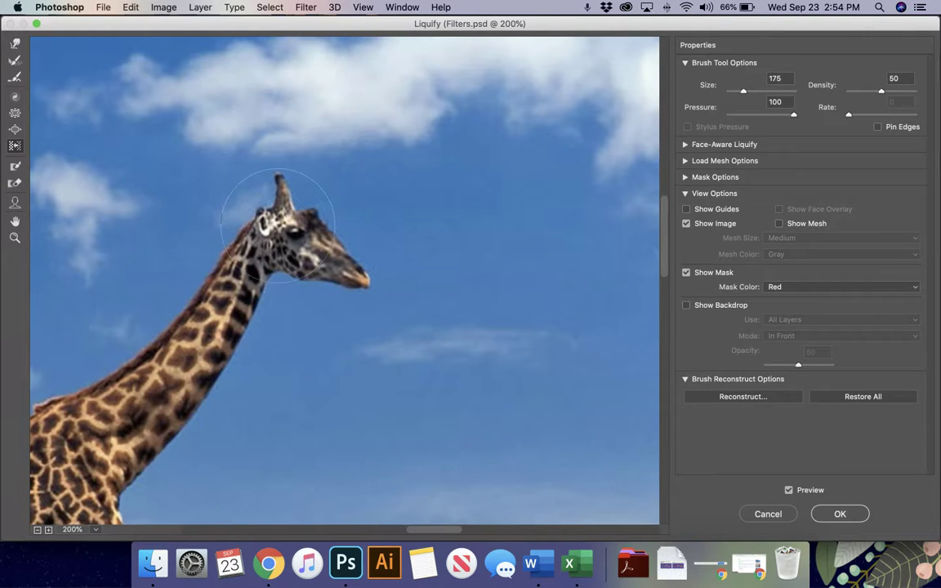
{"action": "key", "text": "bracketright"}
{"action": "mouse_move", "coordinate": [215, 349]}
{"action": "left_mouse_down"}
{"action": "mouse_move", "coordinate": [126, 294]}
{"action": "mouse_move", "coordinate": [188, 294]}
{"action": "mouse_move", "coordinate": [237, 278]}
{"action": "left_mouse_up"}
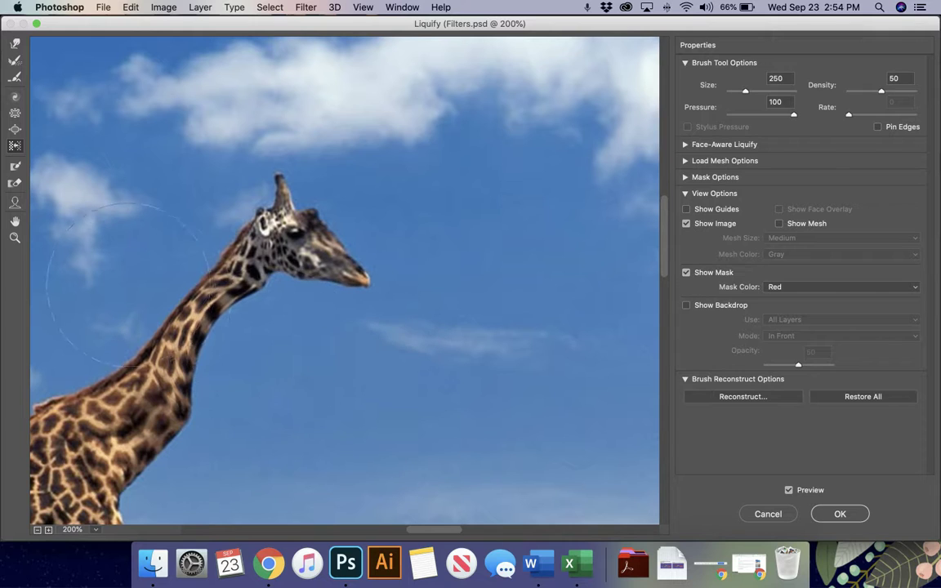
{"action": "key", "text": "super+z"}
{"action": "key", "text": "super+shift+z"}
{"action": "key", "text": "super+z"}
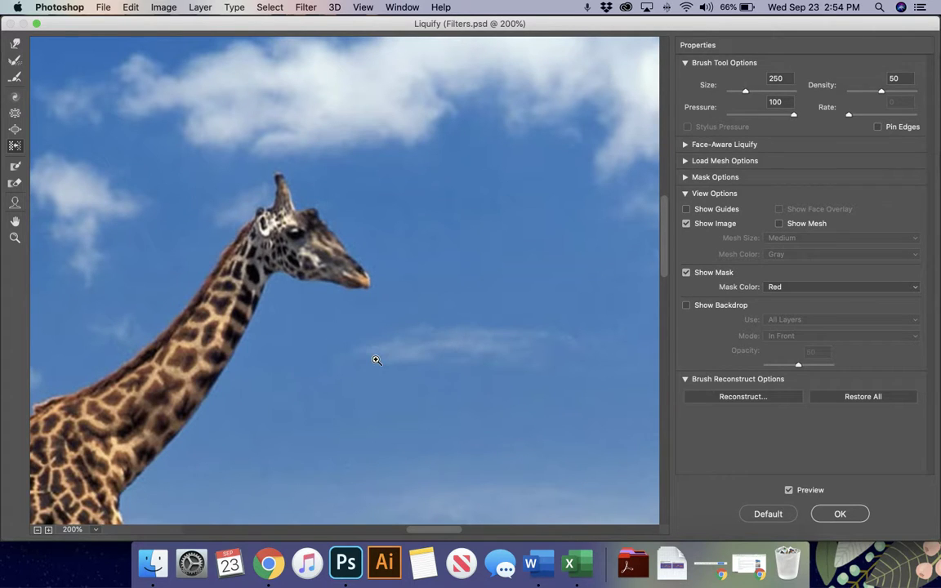
{"action": "left_click", "coordinate": [15, 166]}
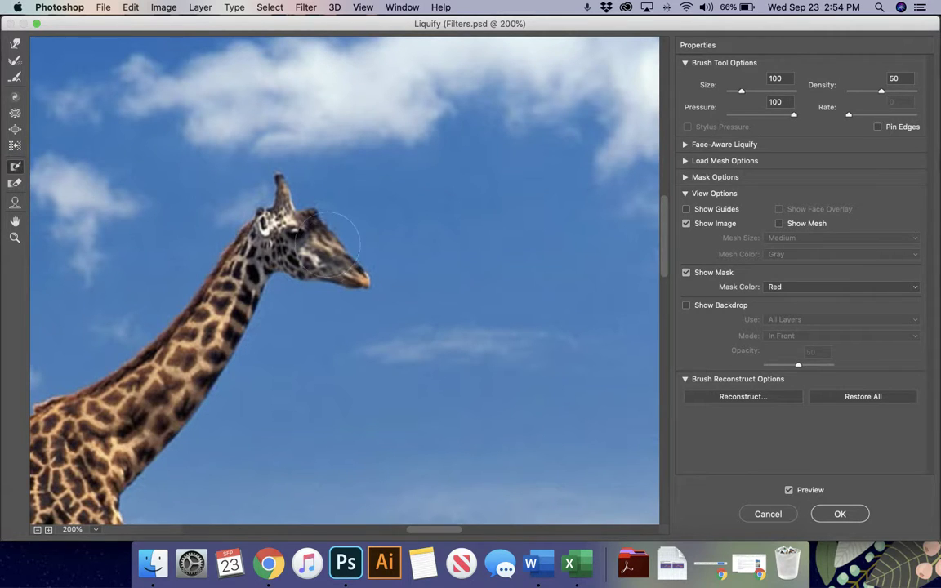
{"action": "mouse_move", "coordinate": [299, 229]}
{"action": "left_mouse_down"}
{"action": "mouse_move", "coordinate": [310, 237]}
{"action": "mouse_move", "coordinate": [237, 173]}
{"action": "mouse_move", "coordinate": [225, 237]}
{"action": "mouse_move", "coordinate": [347, 274]}
{"action": "mouse_move", "coordinate": [327, 241]}
{"action": "left_mouse_up"}
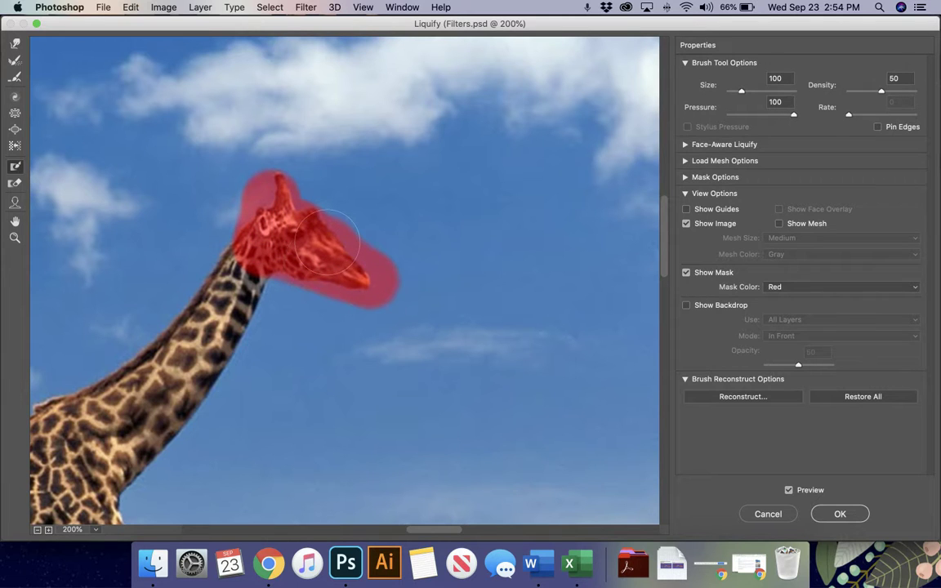
{"action": "left_click", "coordinate": [15, 113]}
{"action": "left_click_drag", "start_coordinate": [233, 301], "coordinate": [248, 302]}
{"action": "key", "text": "super+z"}
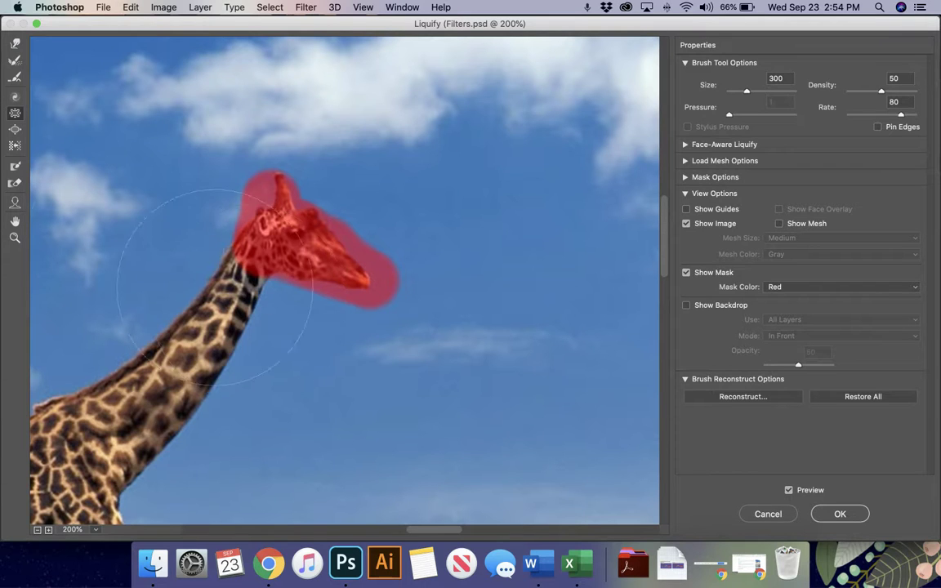
{"action": "left_click", "coordinate": [15, 183]}
{"action": "mouse_move", "coordinate": [249, 179]}
{"action": "left_mouse_down"}
{"action": "mouse_move", "coordinate": [361, 286]}
{"action": "mouse_move", "coordinate": [292, 305]}
{"action": "left_mouse_up"}
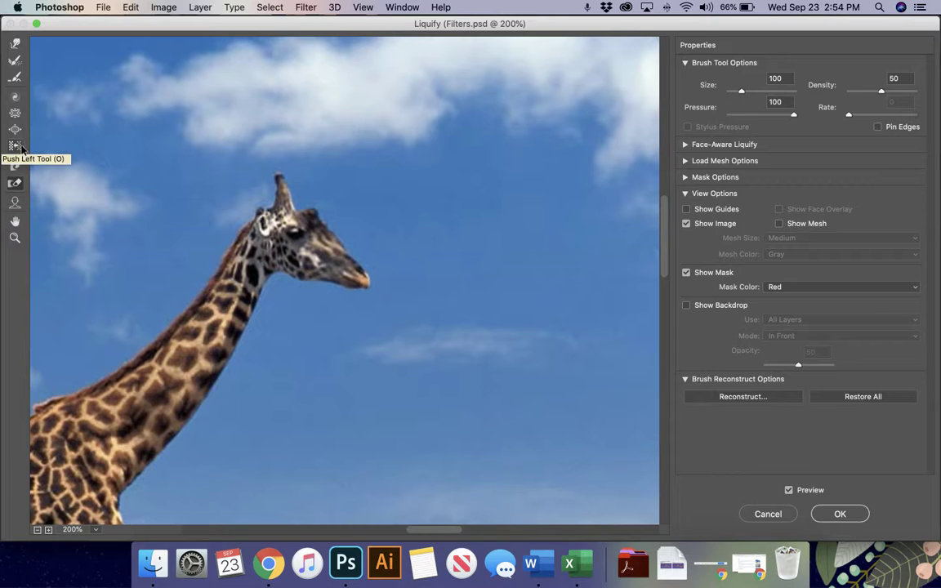
Step: Smooth the giraffe's face, then restore the head, snout and neck toward their original shape
{"action": "left_click", "coordinate": [13, 79]}
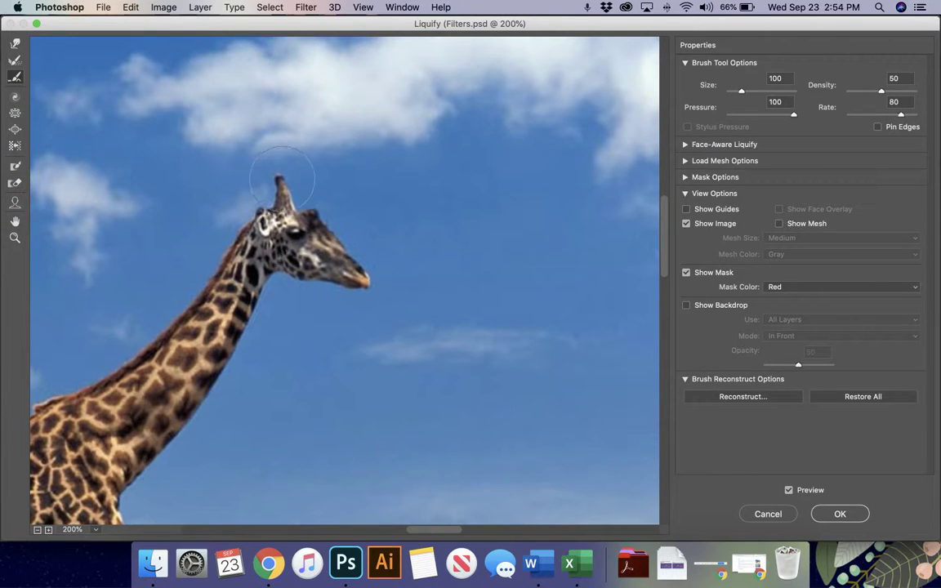
{"action": "mouse_move", "coordinate": [280, 190]}
{"action": "left_mouse_down"}
{"action": "mouse_move", "coordinate": [316, 274]}
{"action": "mouse_move", "coordinate": [382, 290]}
{"action": "mouse_move", "coordinate": [327, 233]}
{"action": "left_mouse_up"}
{"action": "left_click", "coordinate": [14, 59]}
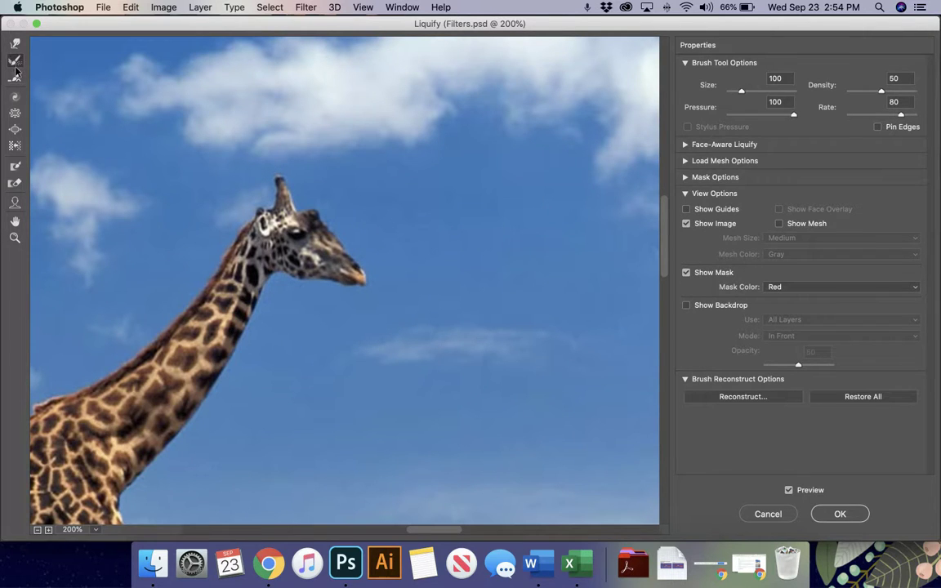
{"action": "mouse_move", "coordinate": [231, 192]}
{"action": "left_mouse_down"}
{"action": "mouse_move", "coordinate": [315, 233]}
{"action": "mouse_move", "coordinate": [357, 272]}
{"action": "mouse_move", "coordinate": [303, 245]}
{"action": "left_mouse_up"}
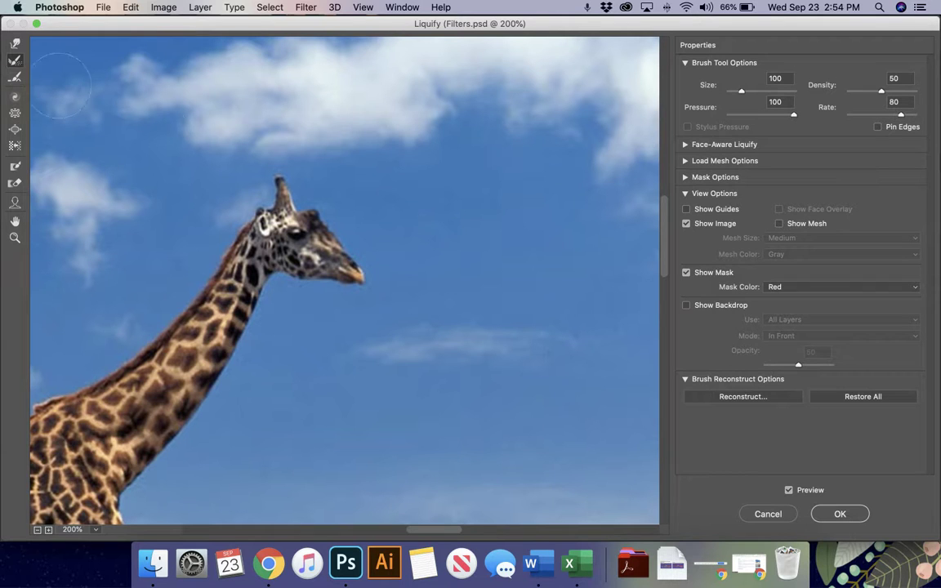
{"action": "mouse_move", "coordinate": [356, 276]}
{"action": "left_mouse_down"}
{"action": "mouse_move", "coordinate": [292, 272]}
{"action": "mouse_move", "coordinate": [285, 255]}
{"action": "mouse_move", "coordinate": [300, 279]}
{"action": "mouse_move", "coordinate": [296, 255]}
{"action": "left_mouse_up"}
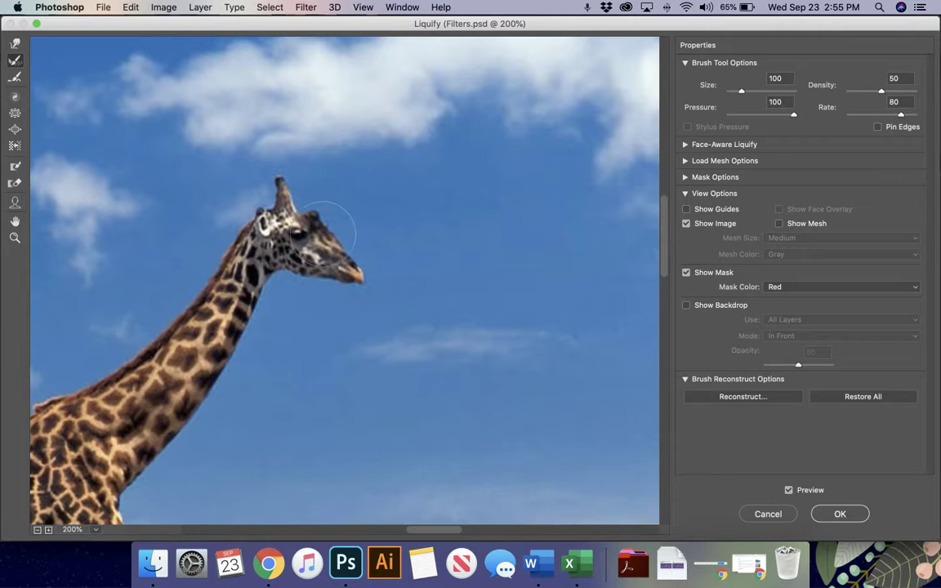
{"action": "mouse_move", "coordinate": [202, 288]}
{"action": "left_mouse_down"}
{"action": "mouse_move", "coordinate": [245, 327]}
{"action": "mouse_move", "coordinate": [229, 340]}
{"action": "mouse_move", "coordinate": [197, 336]}
{"action": "mouse_move", "coordinate": [212, 376]}
{"action": "mouse_move", "coordinate": [156, 351]}
{"action": "left_mouse_up"}
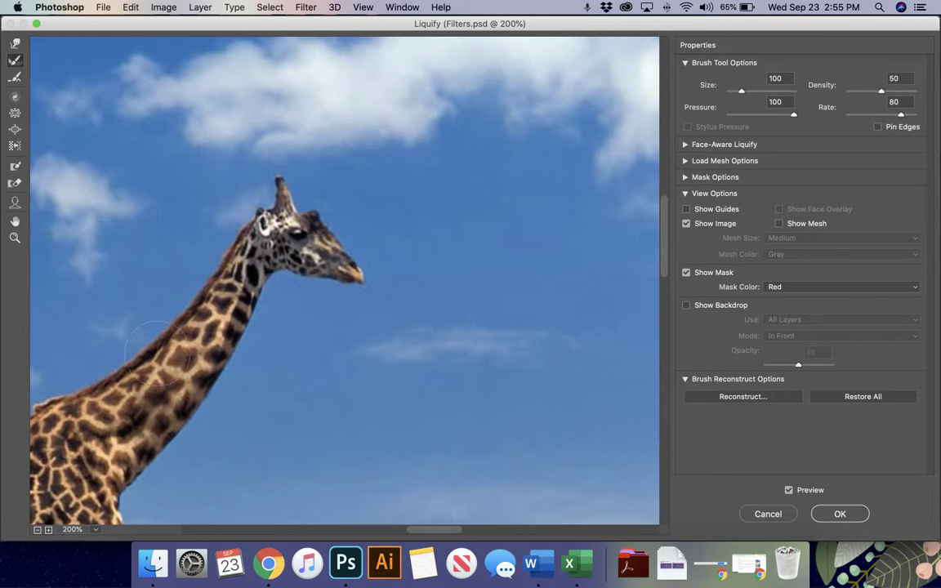
{"action": "key", "text": "super+minus"}
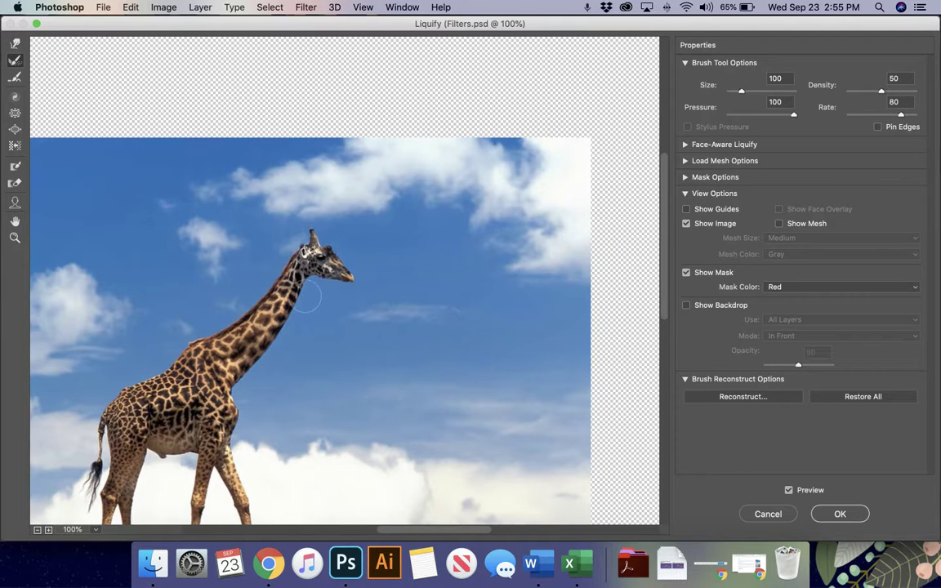
Step: Switch to Forward Warp, enlarge the brush to size 300, and zoom to the giraffe's neck
{"action": "left_click", "coordinate": [14, 47]}
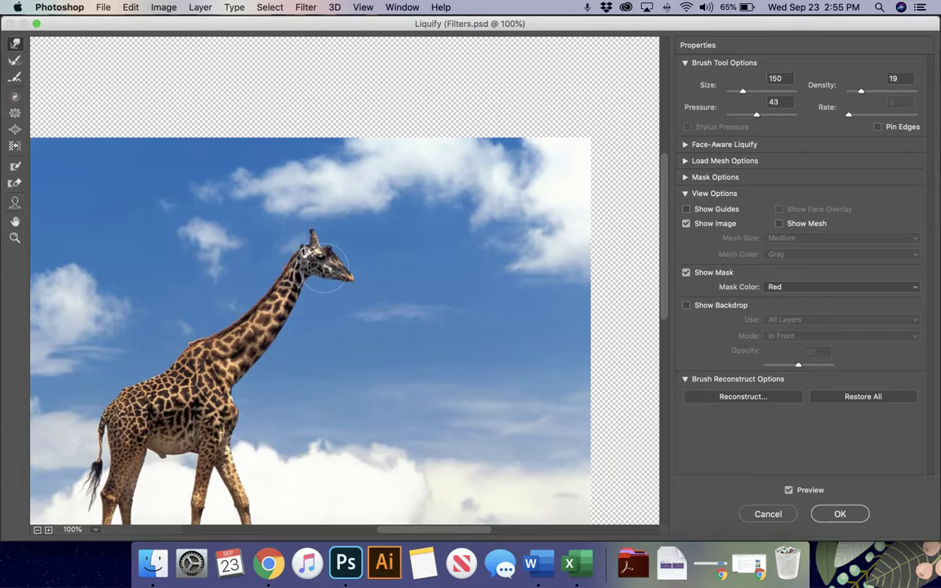
{"action": "key", "text": "bracketright"}
{"action": "key", "text": "bracketright"}
{"action": "key", "text": "bracketright"}
{"action": "key", "text": "bracketright"}
{"action": "key", "text": "bracketright"}
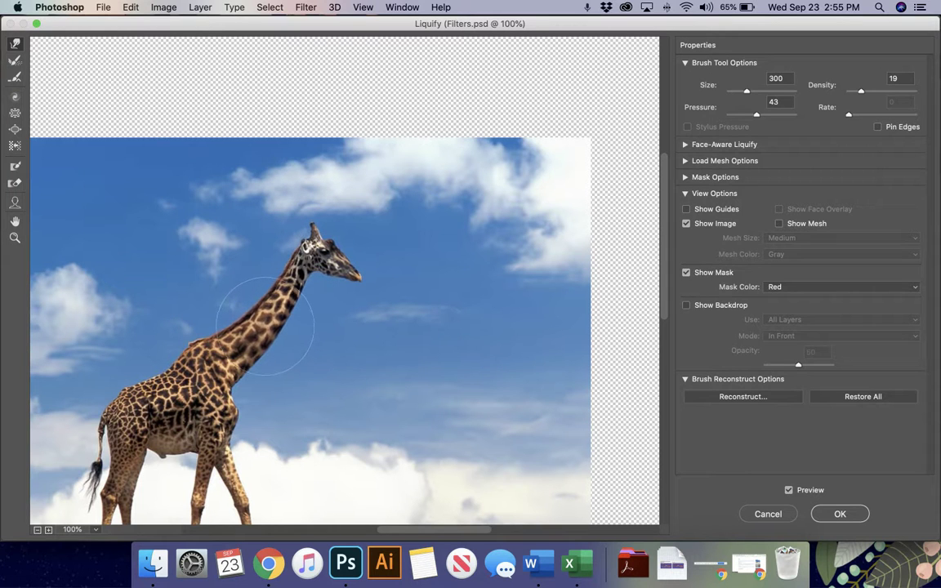
{"action": "key", "text": "super+equal"}
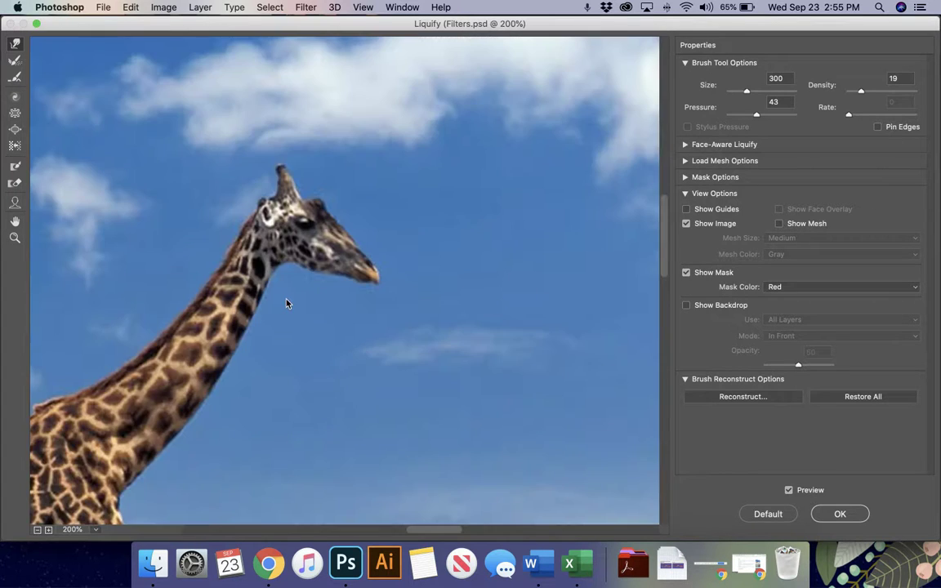
{"action": "scroll", "coordinate": [286, 304], "scroll_direction": "left", "scroll_amount": 10}
{"action": "scroll", "coordinate": [284, 316], "scroll_direction": "right", "scroll_amount": 20}
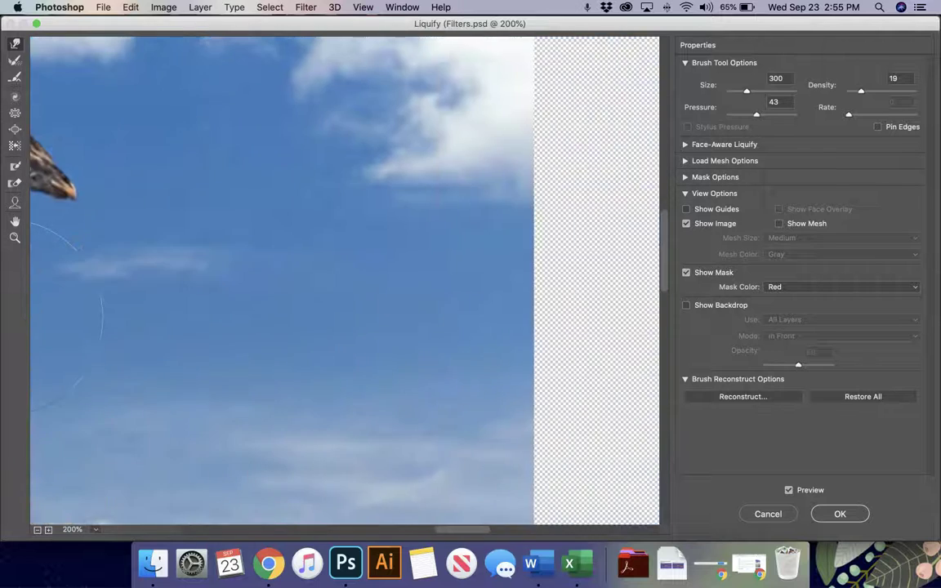
{"action": "scroll", "coordinate": [33, 314], "scroll_direction": "left", "scroll_amount": 10}
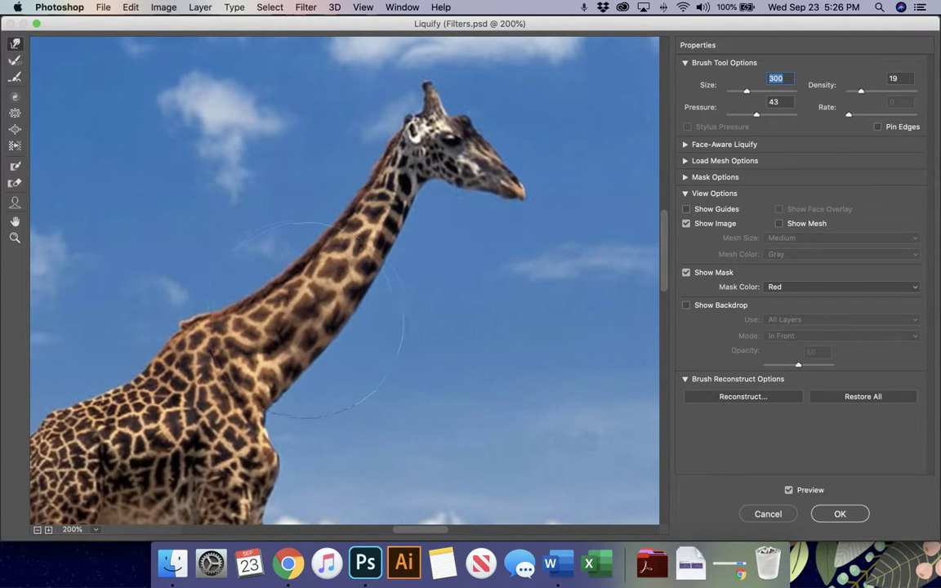
Step: Push the giraffe's head right, reshape the tail and body at brush size 150, and apply Liquify
{"action": "left_click_drag", "start_coordinate": [466, 179], "coordinate": [495, 182]}
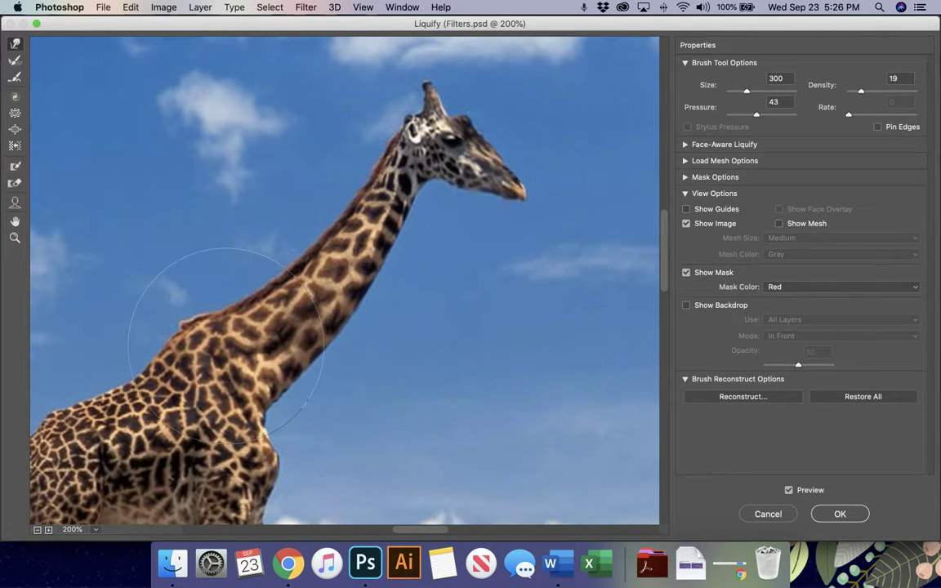
{"action": "scroll", "coordinate": [227, 345], "scroll_direction": "down", "scroll_amount": 5}
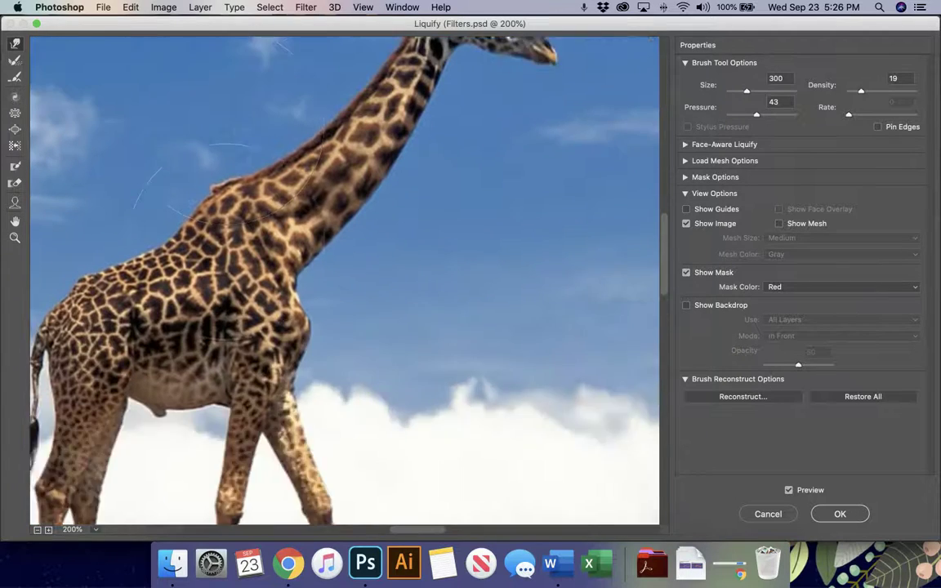
{"action": "scroll", "coordinate": [233, 245], "scroll_direction": "down", "scroll_amount": 3}
{"action": "scroll", "coordinate": [233, 245], "scroll_direction": "left", "scroll_amount": 3}
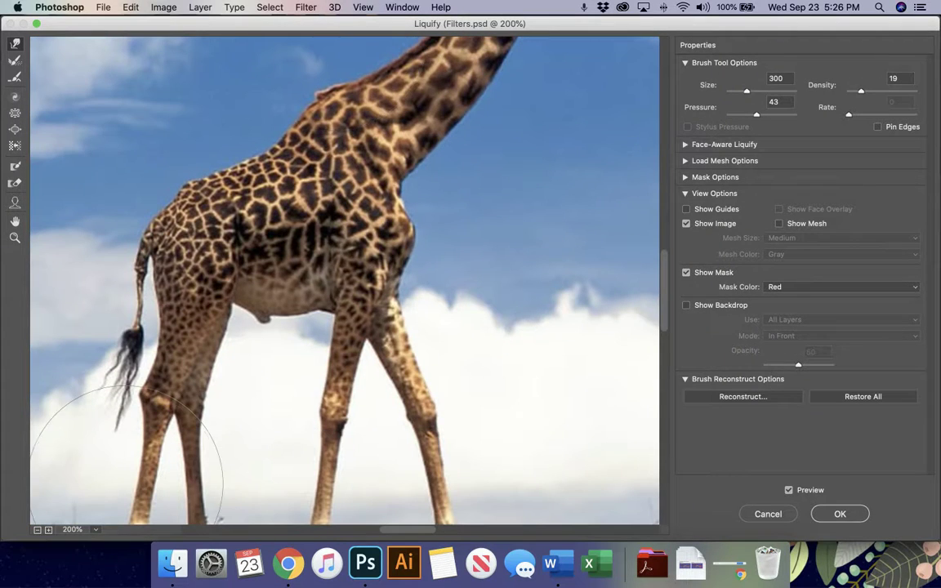
{"action": "key", "text": "bracketleft"}
{"action": "key", "text": "bracketleft"}
{"action": "key", "text": "bracketleft"}
{"action": "key", "text": "bracketleft"}
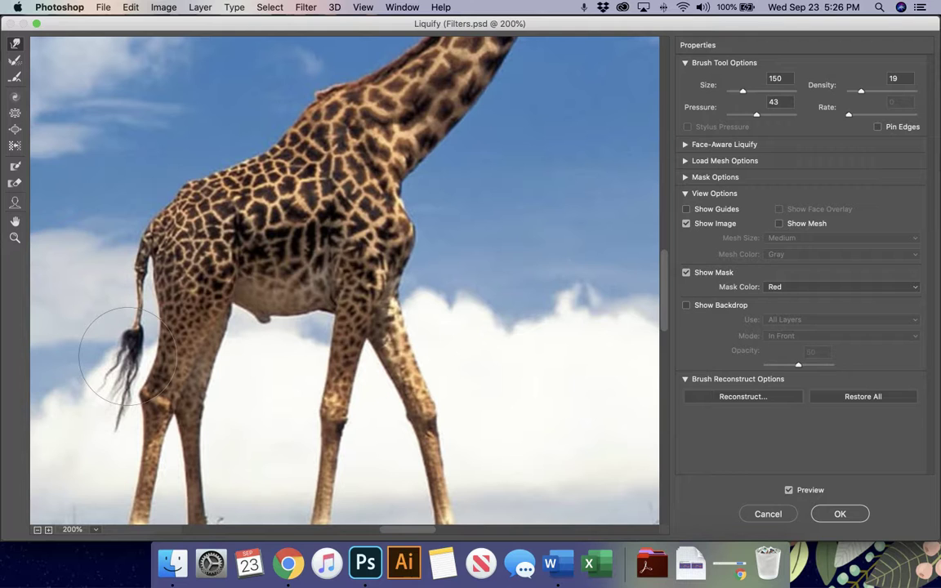
{"action": "scroll", "coordinate": [128, 357], "scroll_direction": "down", "scroll_amount": 5}
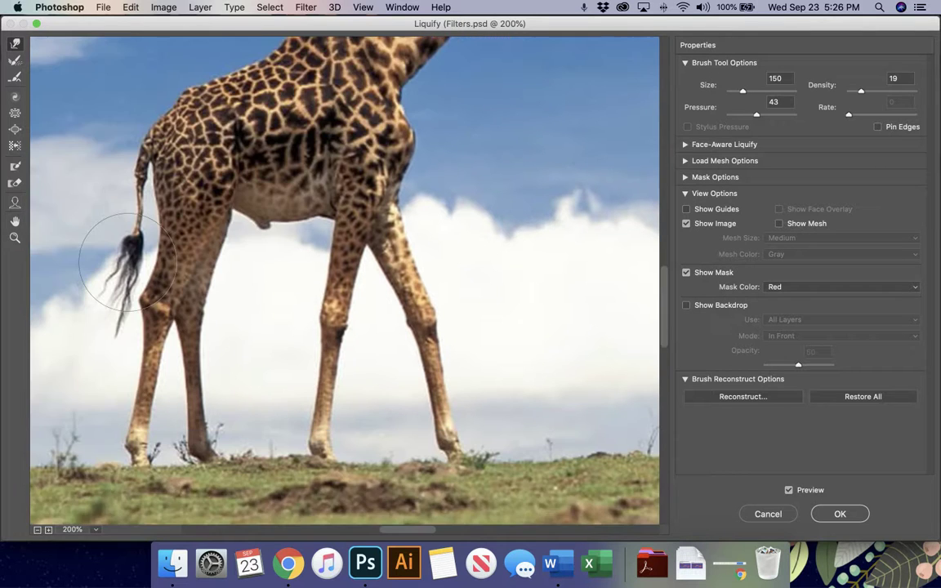
{"action": "scroll", "coordinate": [106, 374], "scroll_direction": "up", "scroll_amount": 5}
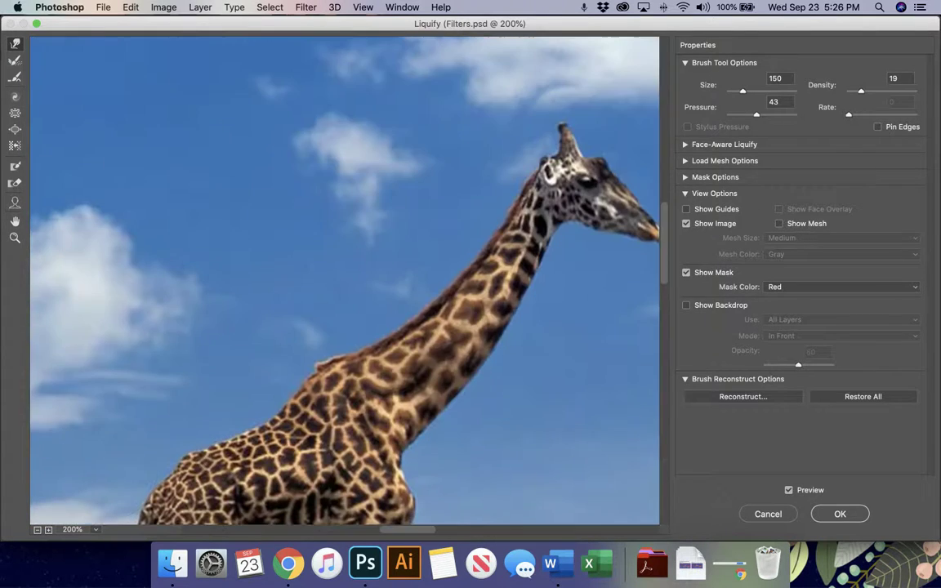
{"action": "scroll", "coordinate": [74, 221], "scroll_direction": "down", "scroll_amount": 2}
{"action": "scroll", "coordinate": [115, 346], "scroll_direction": "left", "scroll_amount": 2}
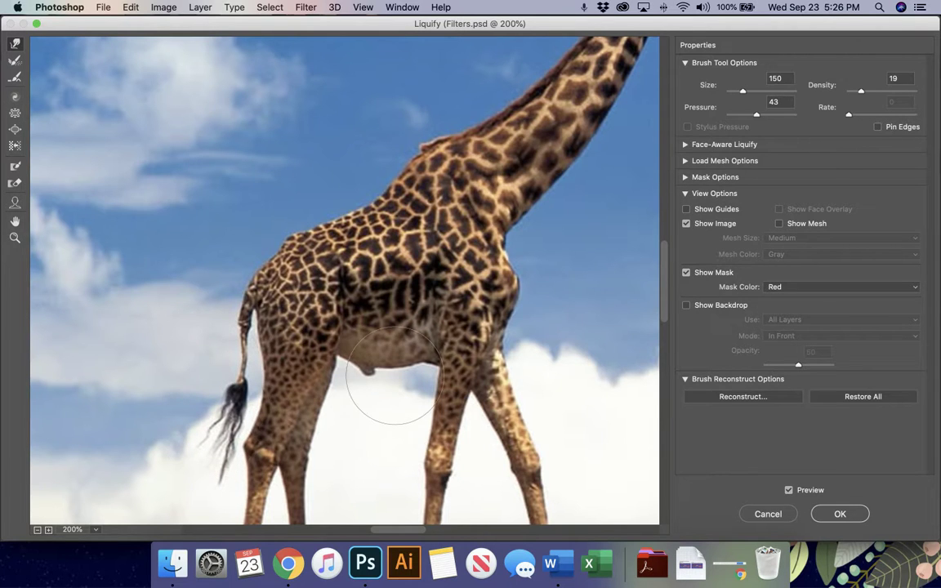
{"action": "scroll", "coordinate": [384, 384], "scroll_direction": "up", "scroll_amount": 10}
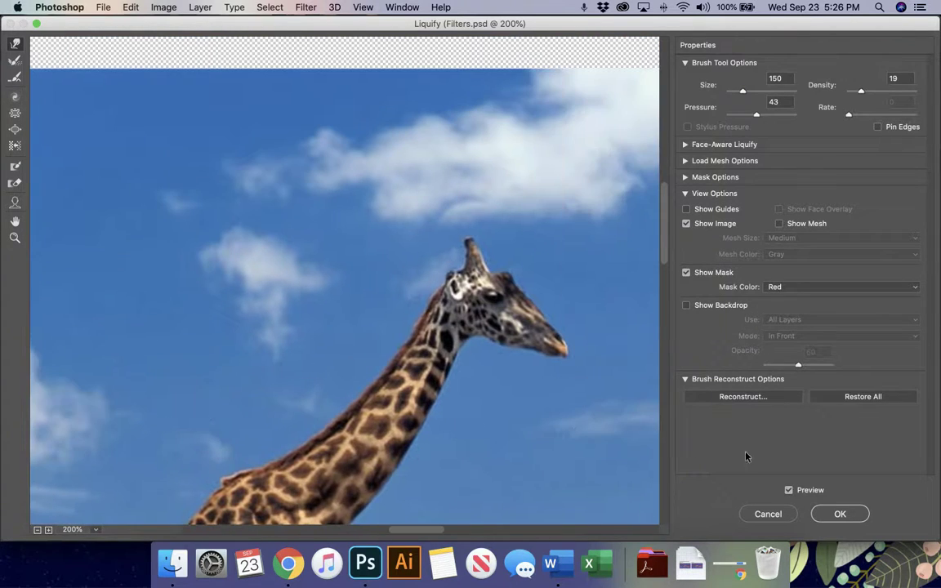
{"action": "left_click", "coordinate": [838, 515]}
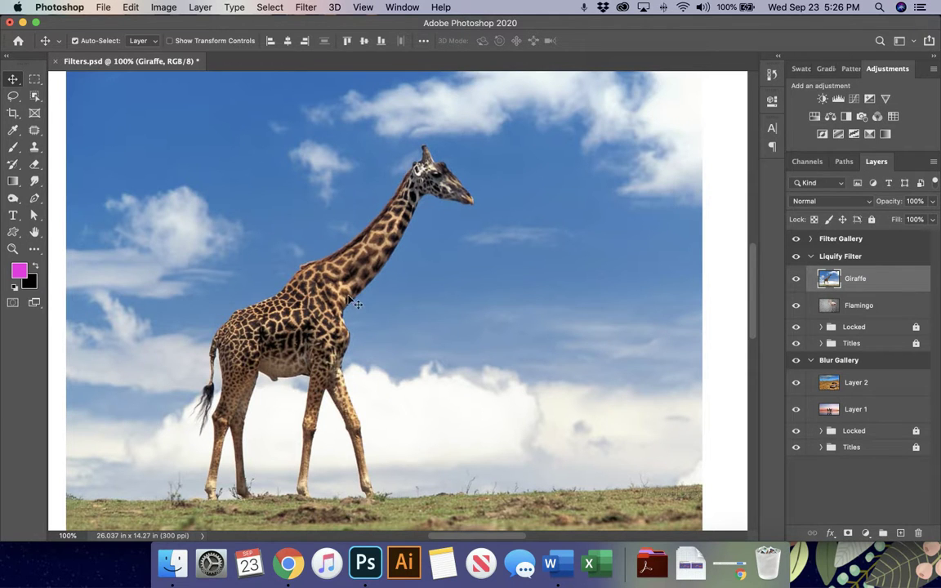
Step: Zoom out to 50% and scroll over to the 8. Truck photo
{"action": "key", "text": "super+minus"}
{"action": "key", "text": "super+minus"}
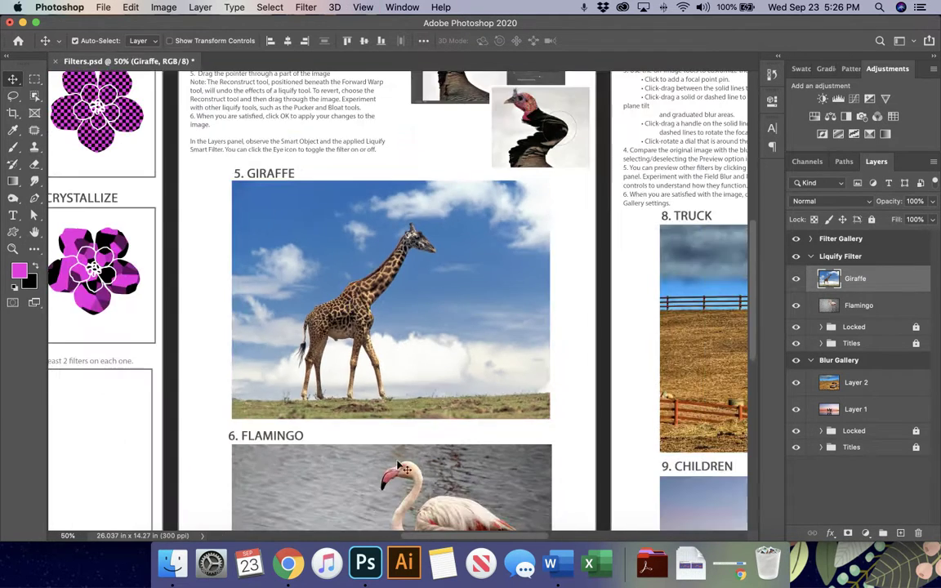
{"action": "scroll", "coordinate": [391, 350], "scroll_direction": "down", "scroll_amount": 5}
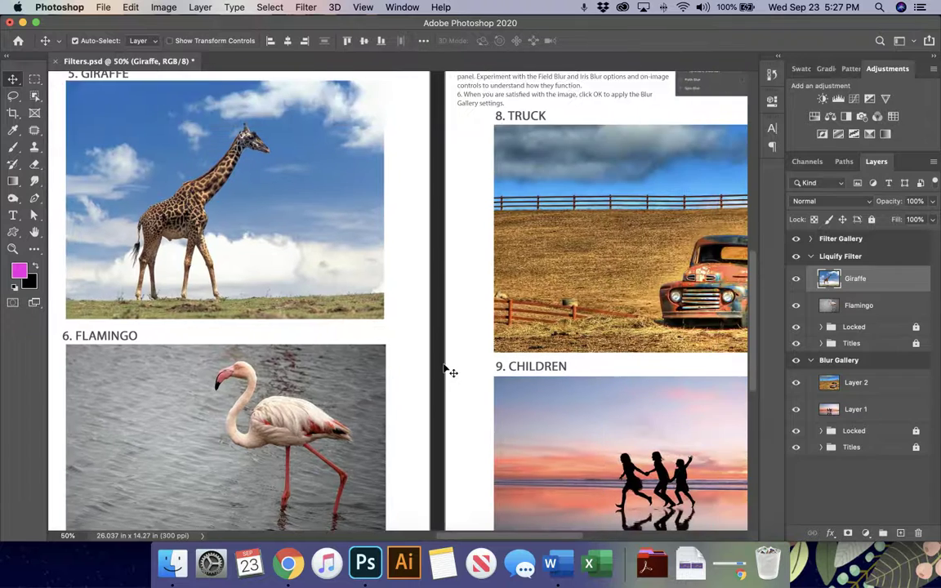
{"action": "scroll", "coordinate": [448, 372], "scroll_direction": "right", "scroll_amount": 5}
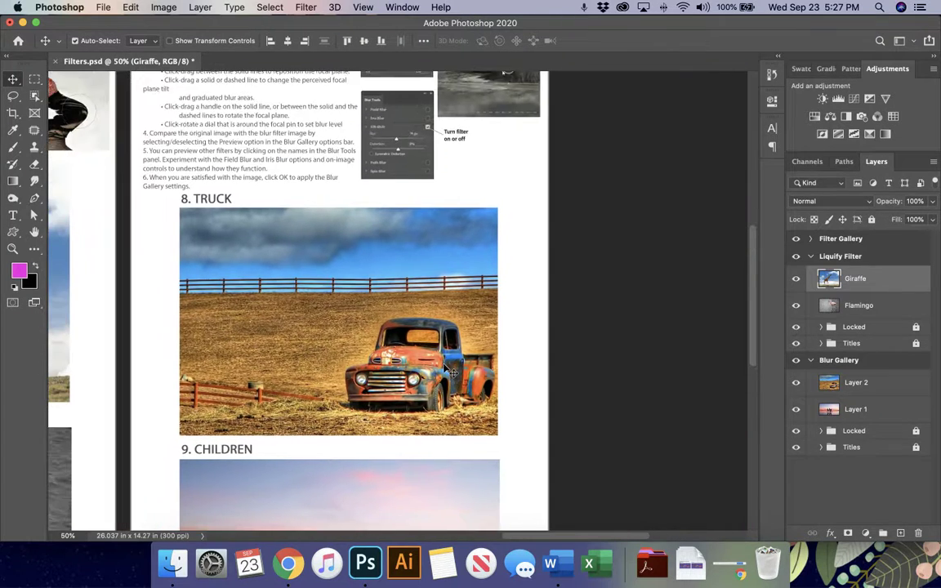
{"action": "scroll", "coordinate": [448, 372], "scroll_direction": "up", "scroll_amount": 5}
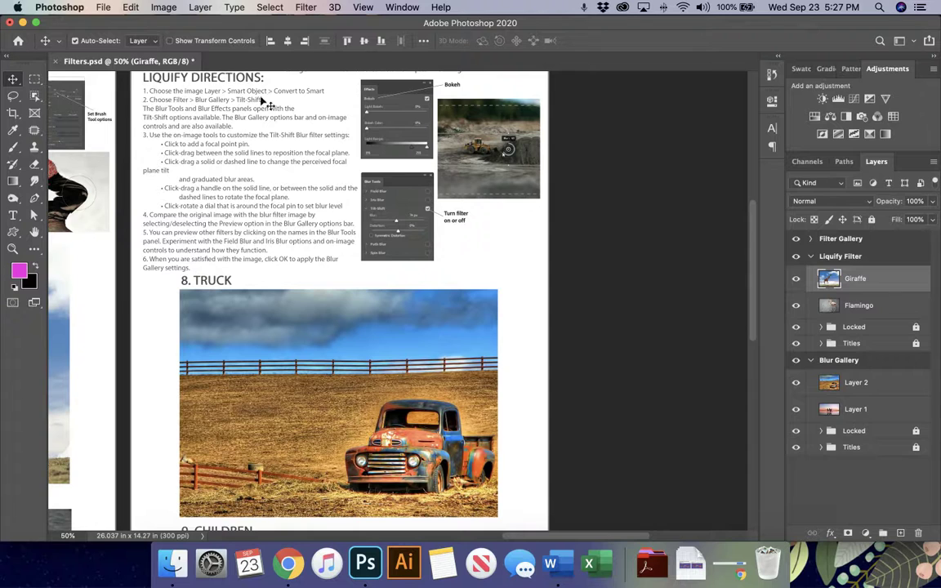
Step: Collapse the Liquify Filter group and target Layer 2, the truck photo
{"action": "left_click", "coordinate": [808, 258]}
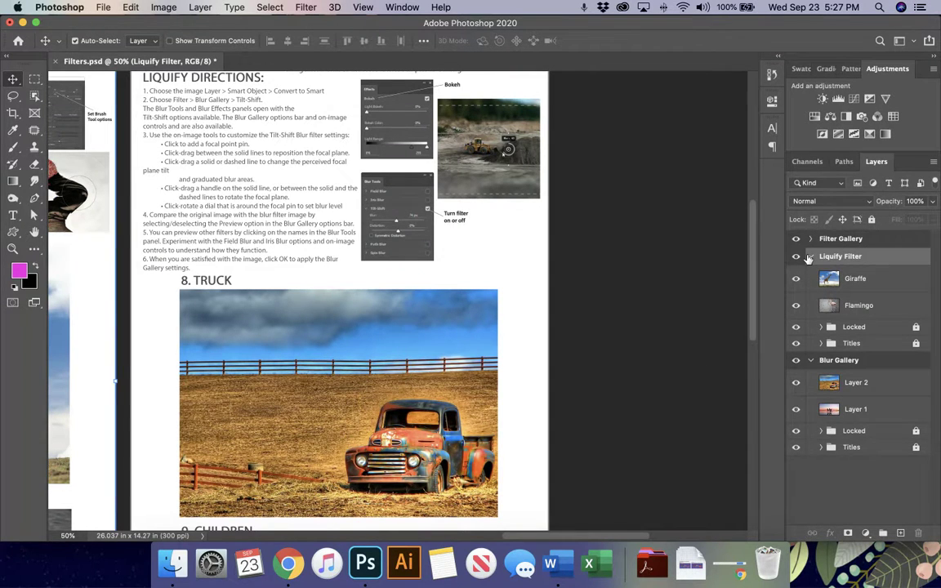
{"action": "left_click", "coordinate": [811, 257]}
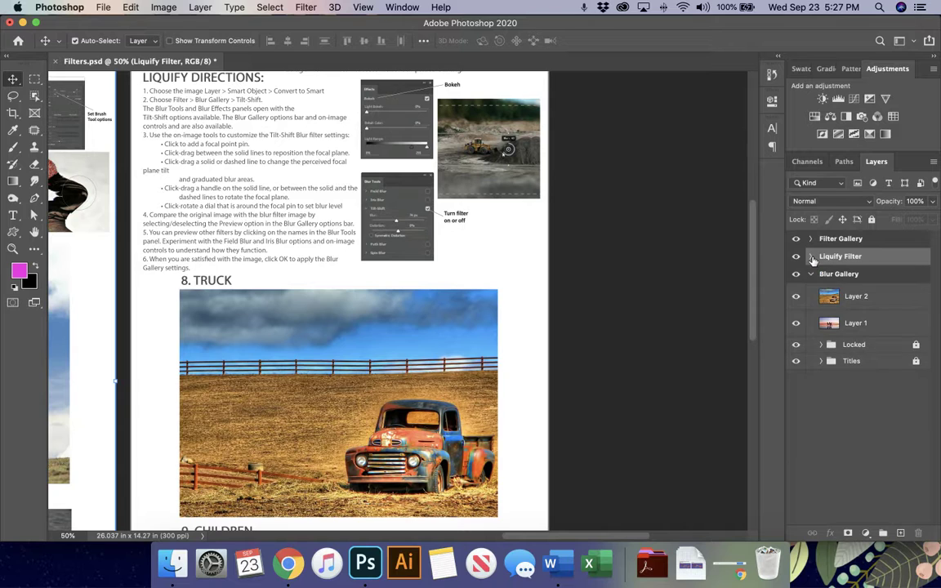
{"action": "left_click", "coordinate": [842, 299]}
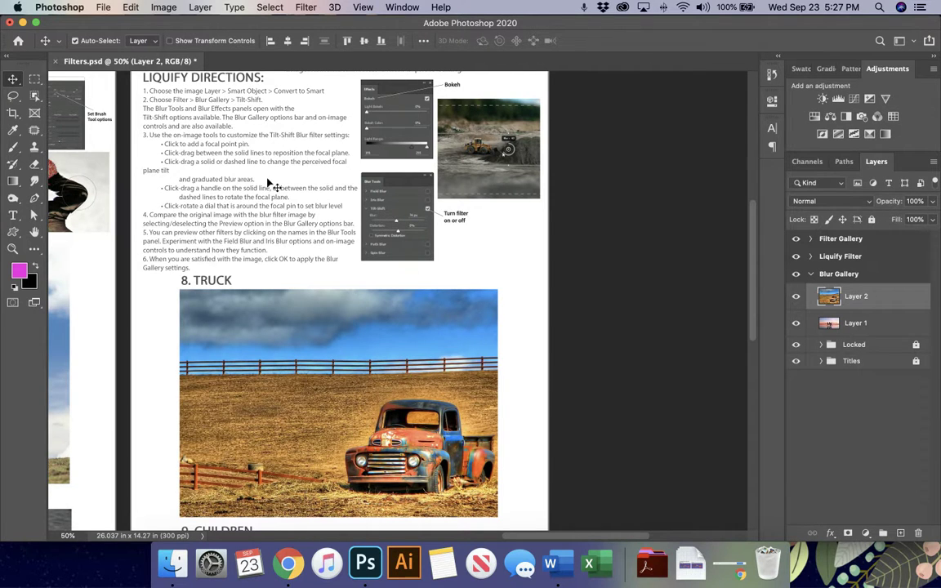
Step: Try a Field Blur on the truck, swap it for Iris Blur, and exit the Blur Gallery
{"action": "left_click", "coordinate": [307, 7]}
{"action": "mouse_move", "coordinate": [347, 178]}
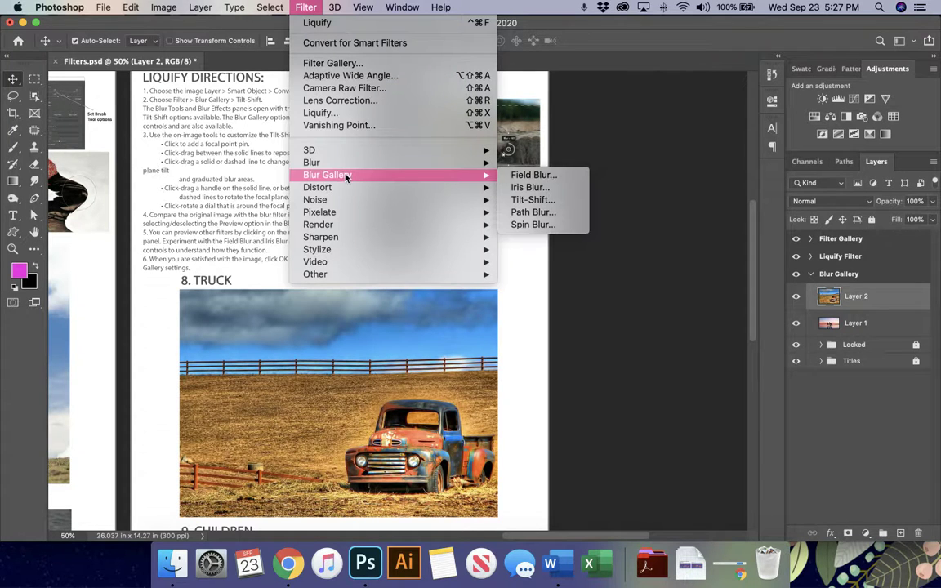
{"action": "left_click", "coordinate": [535, 176]}
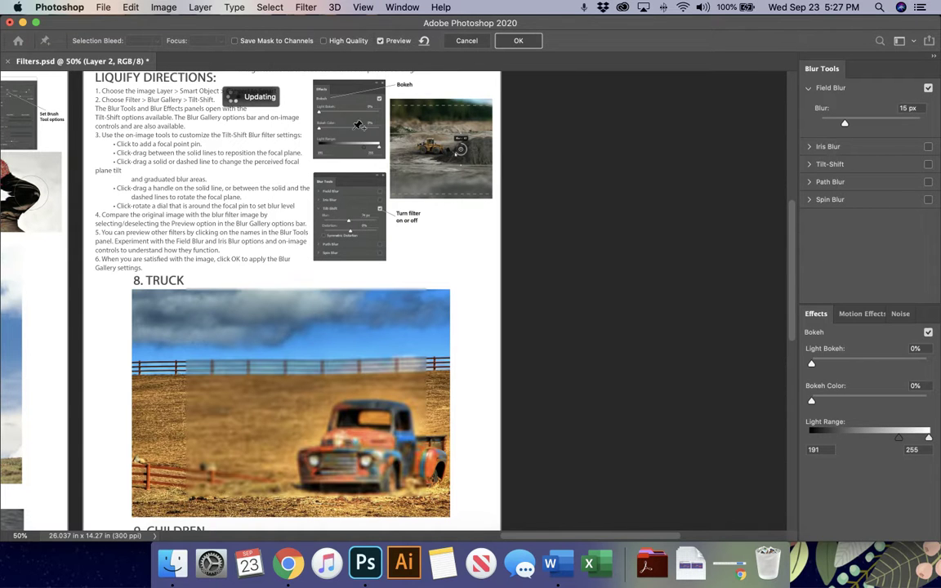
{"action": "scroll", "coordinate": [243, 340], "scroll_direction": "up", "scroll_amount": 2}
{"action": "scroll", "coordinate": [270, 315], "scroll_direction": "up", "scroll_amount": 2}
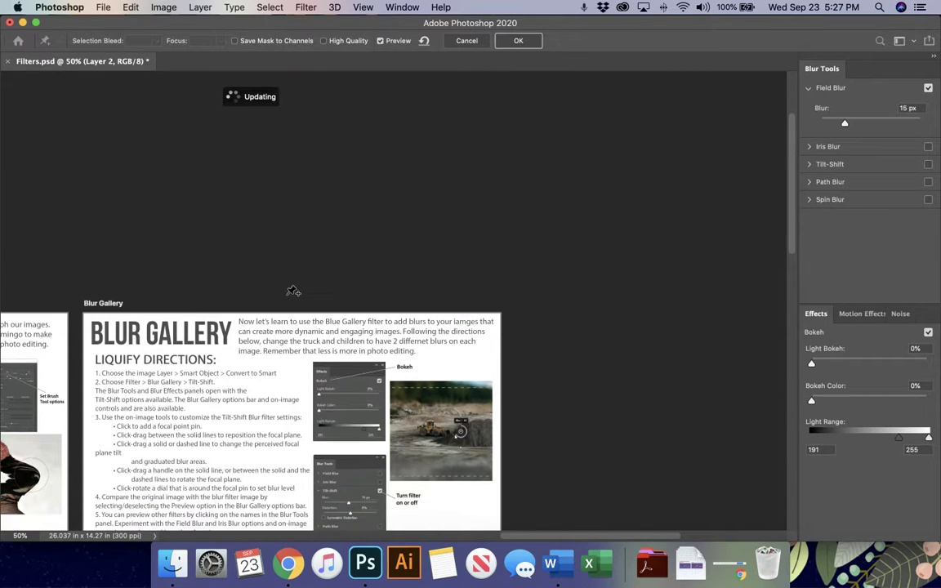
{"action": "scroll", "coordinate": [292, 291], "scroll_direction": "down", "scroll_amount": 5}
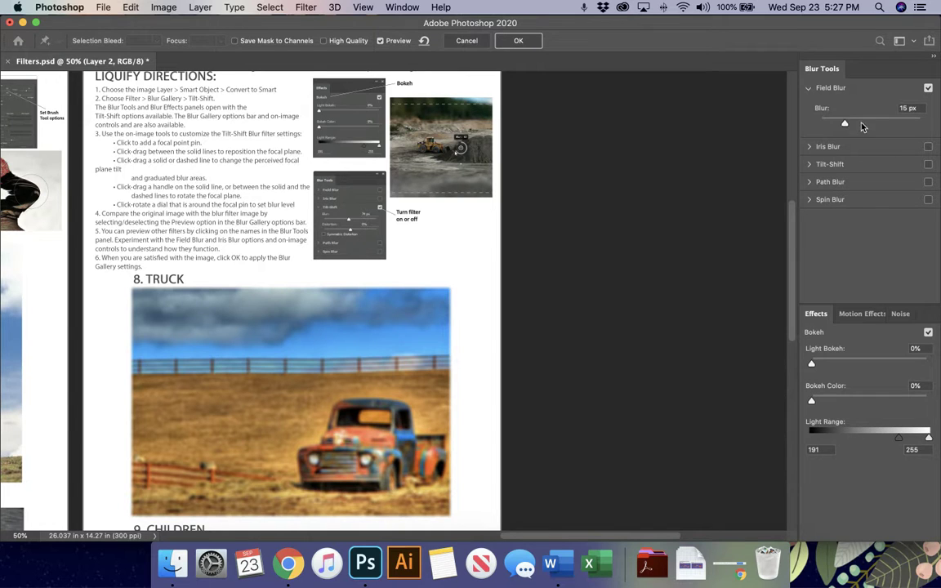
{"action": "left_click", "coordinate": [928, 88]}
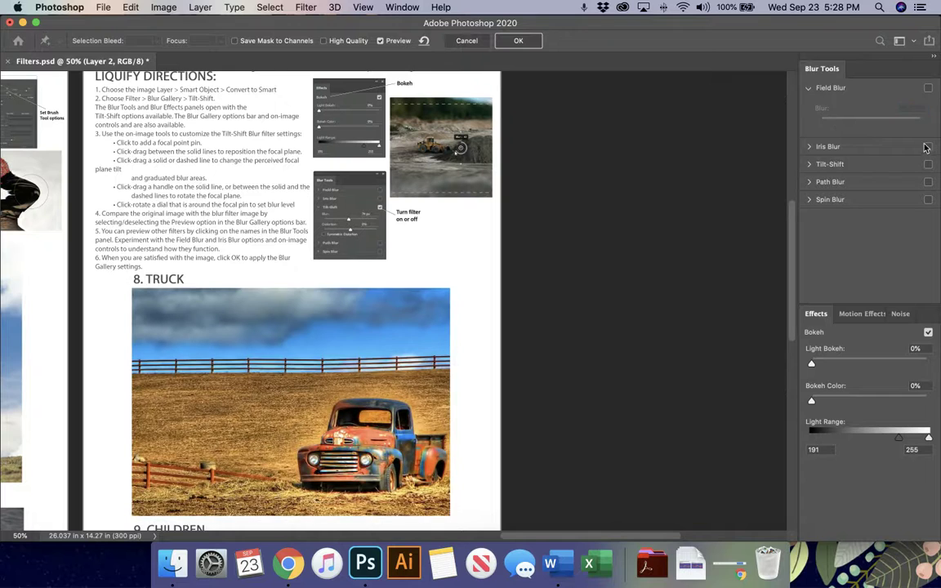
{"action": "left_click", "coordinate": [928, 147]}
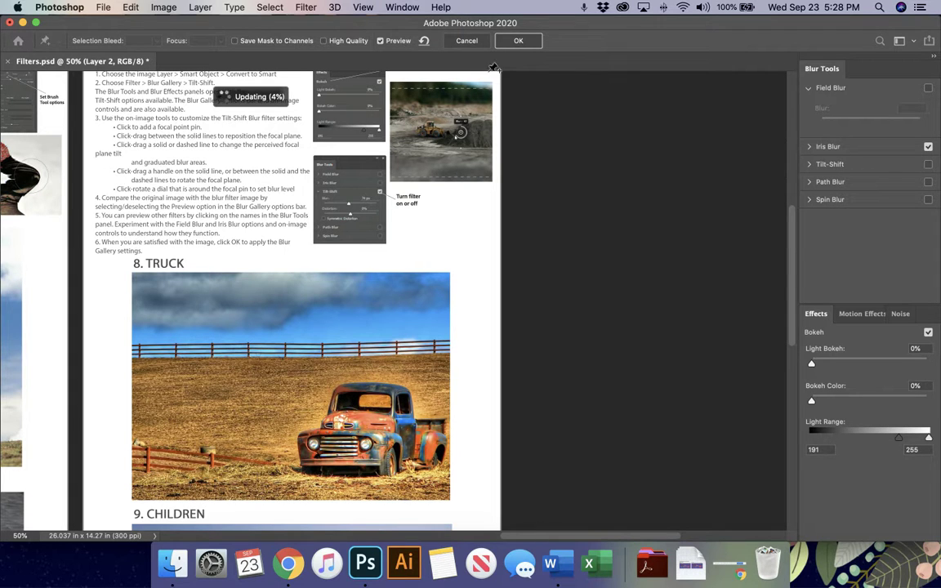
{"action": "left_click", "coordinate": [519, 41]}
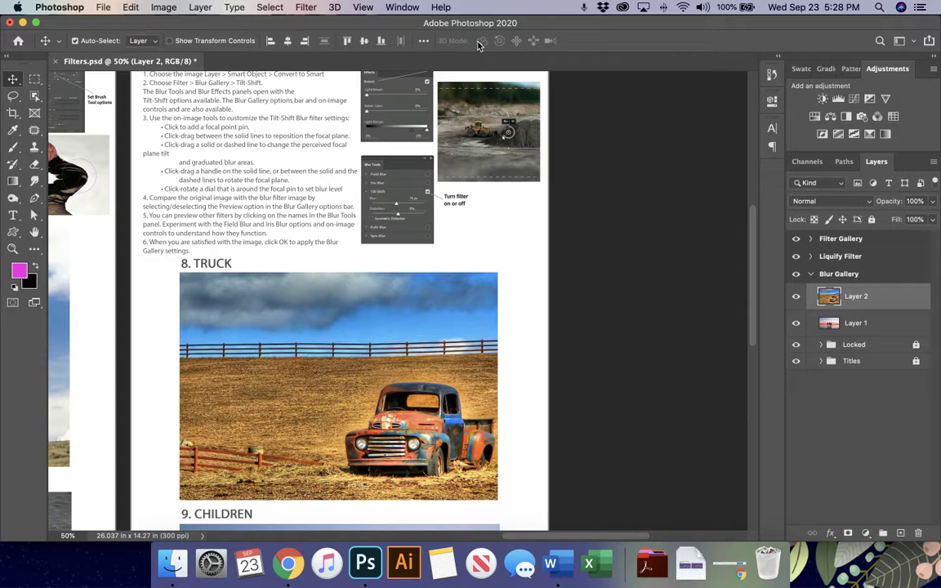
Step: Start an Iris Blur on the truck photo from Filter > Blur Gallery
{"action": "left_click", "coordinate": [318, 8]}
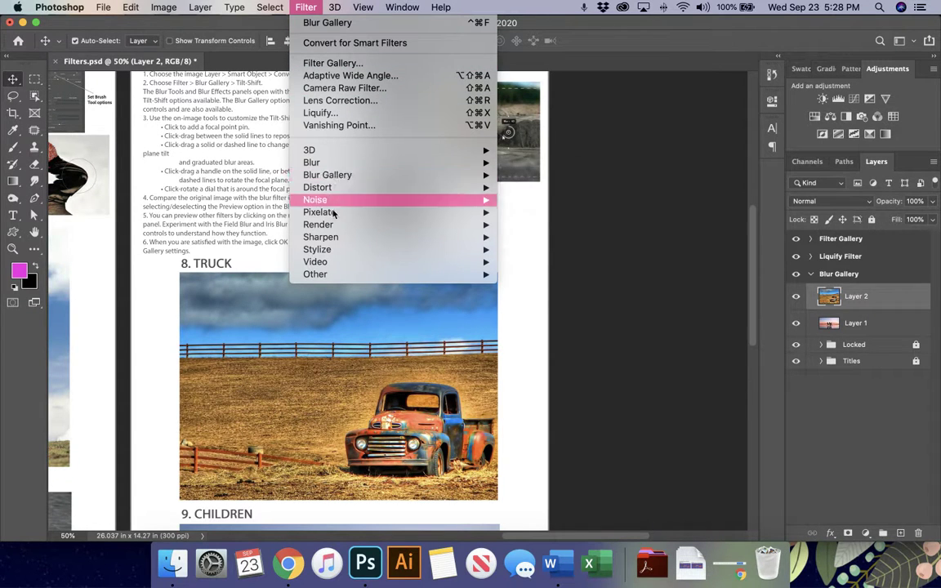
{"action": "mouse_move", "coordinate": [326, 175]}
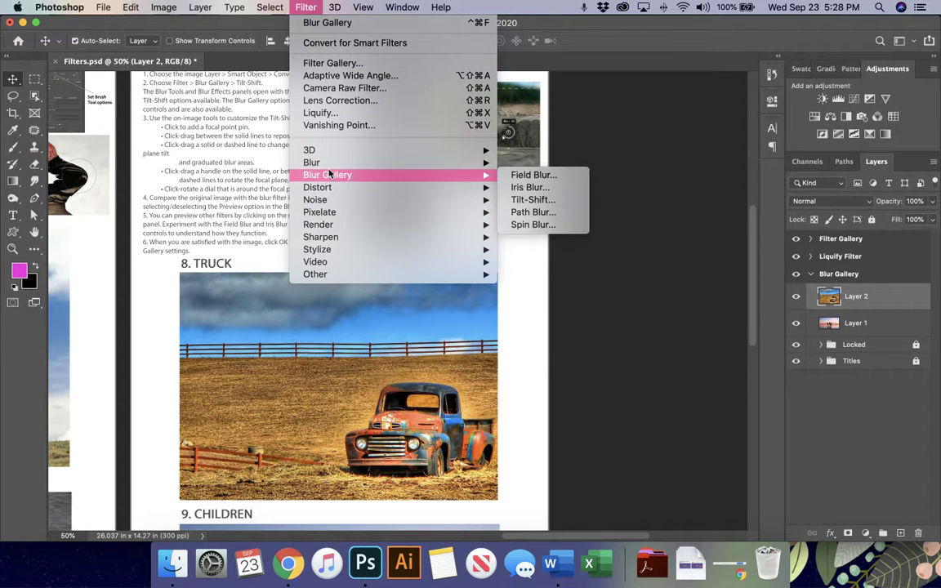
{"action": "left_click", "coordinate": [532, 187]}
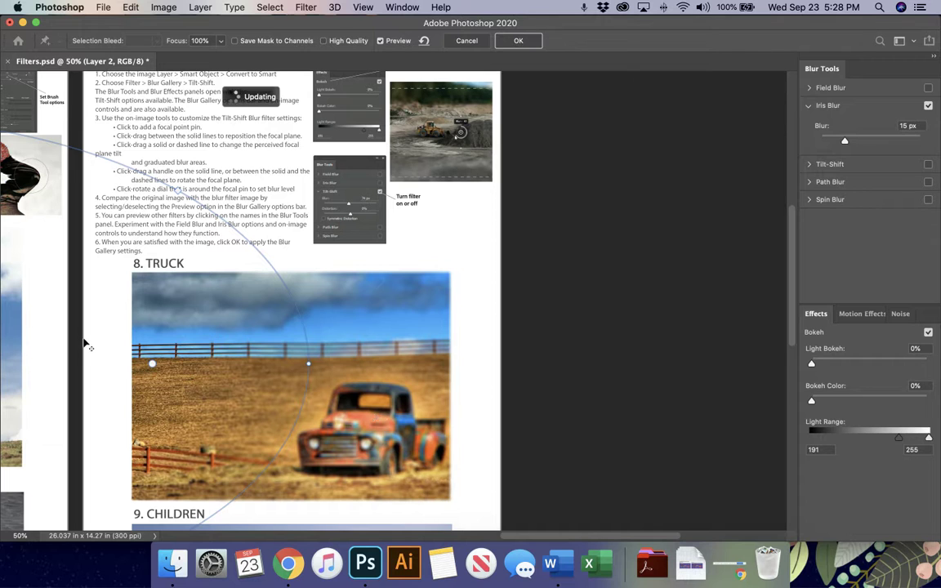
Step: Move the blur's focus pin onto the truck and flatten and narrow the ellipse to fit it
{"action": "key", "text": "super+minus"}
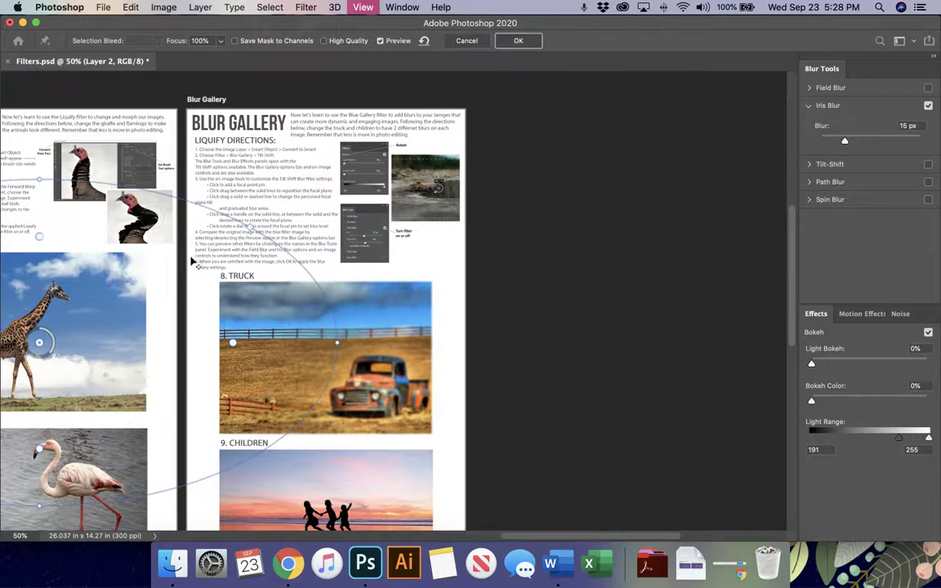
{"action": "left_click_drag", "start_coordinate": [41, 344], "coordinate": [381, 390]}
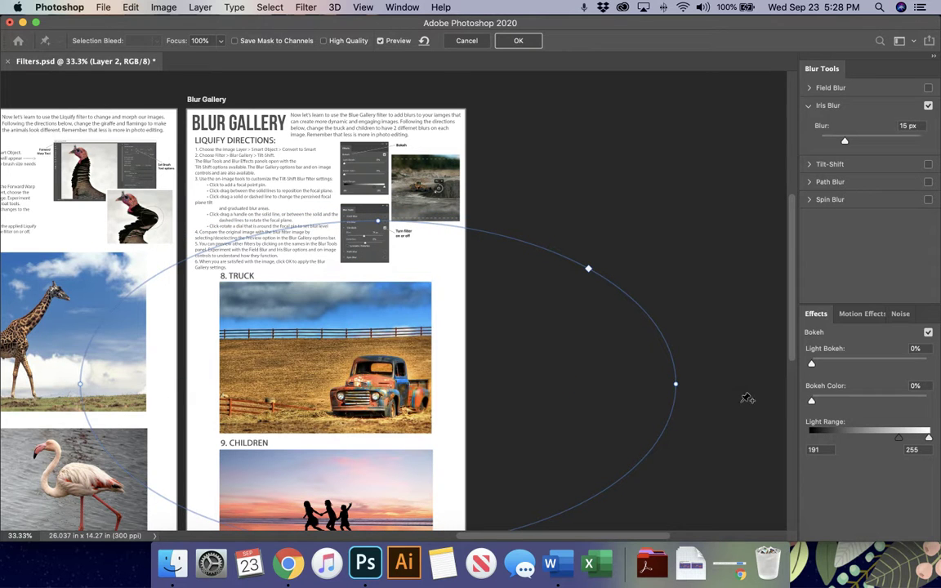
{"action": "left_click_drag", "start_coordinate": [675, 385], "coordinate": [500, 384]}
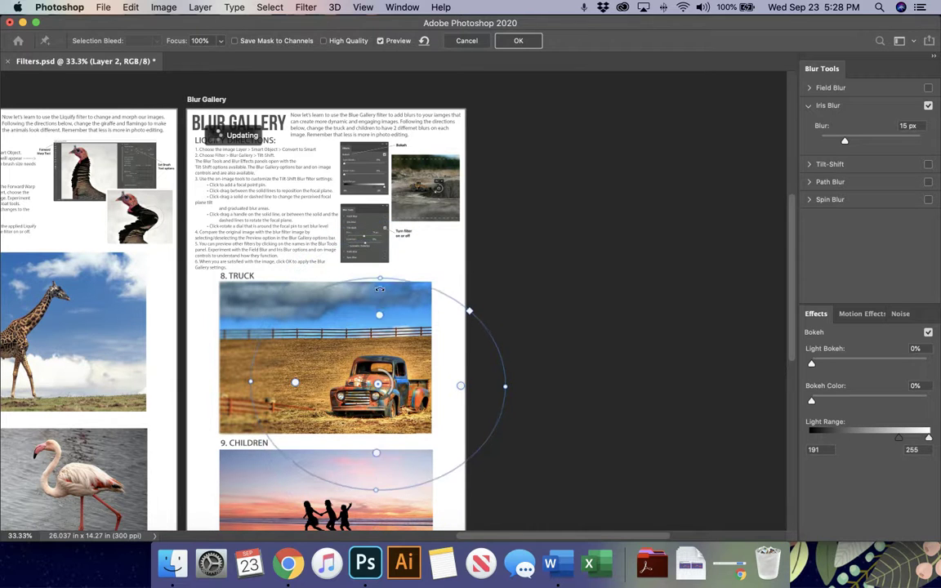
{"action": "left_click_drag", "start_coordinate": [378, 238], "coordinate": [381, 321]}
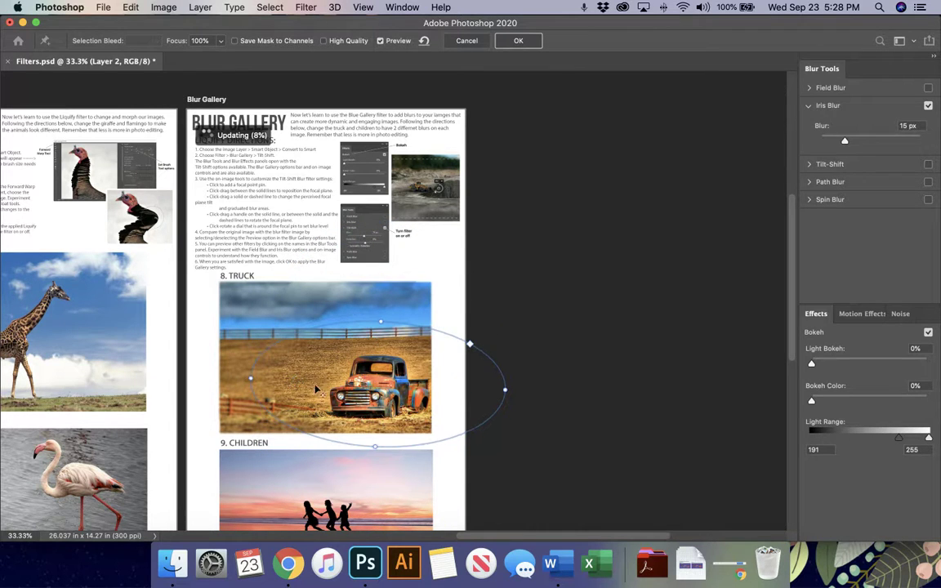
{"action": "left_click_drag", "start_coordinate": [505, 389], "coordinate": [469, 387]}
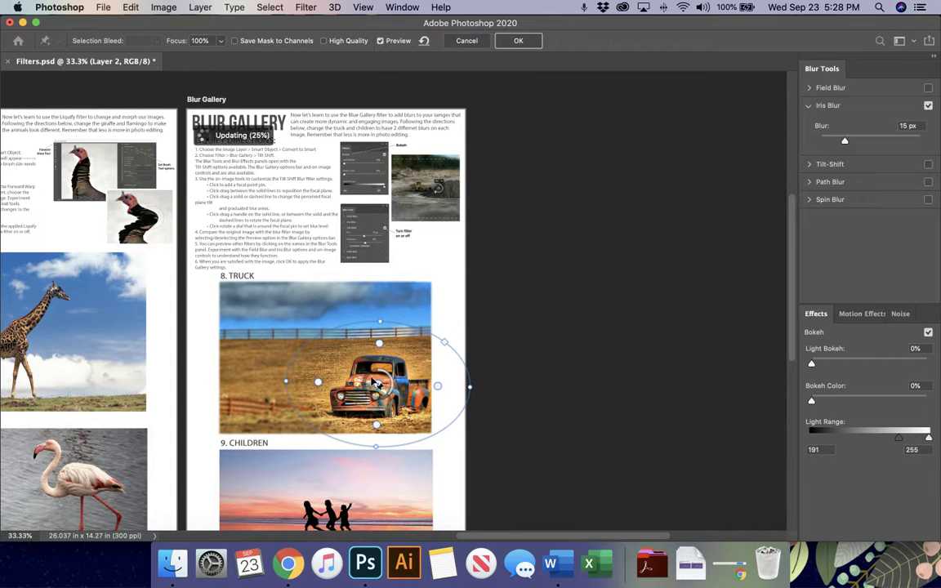
{"action": "key", "text": "super+equal"}
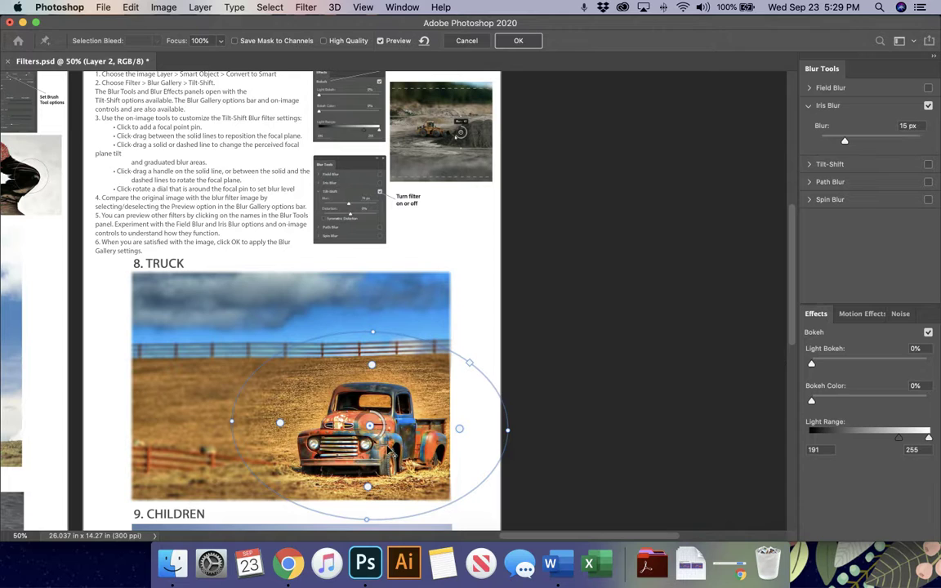
Step: Reduce the blur to 11 px, tighten the ellipse, and set Light Bokeh 19%, Bokeh Color 7%
{"action": "left_click_drag", "start_coordinate": [406, 429], "coordinate": [388, 426]}
{"action": "left_click_drag", "start_coordinate": [506, 431], "coordinate": [467, 420]}
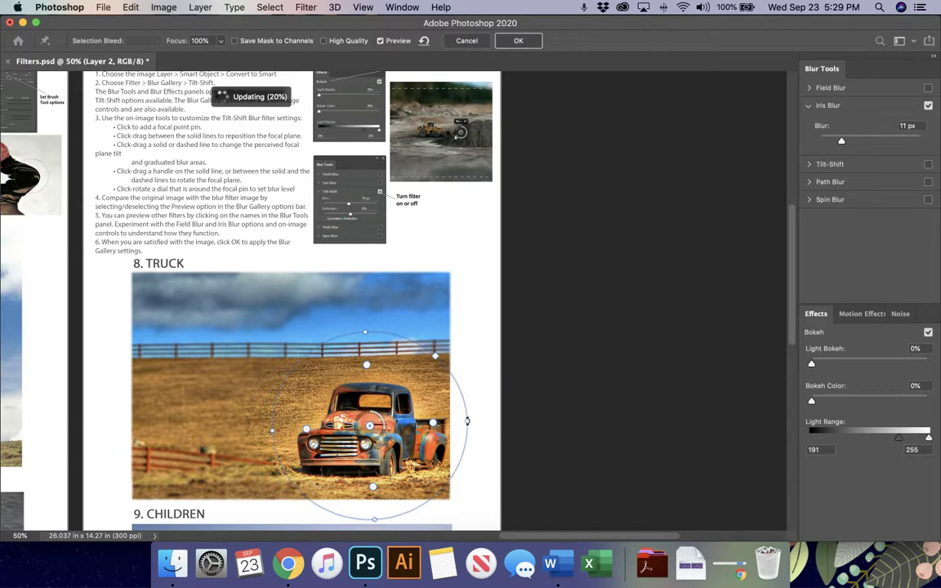
{"action": "mouse_move", "coordinate": [812, 364]}
{"action": "left_mouse_down"}
{"action": "mouse_move", "coordinate": [833, 366]}
{"action": "mouse_move", "coordinate": [820, 366]}
{"action": "left_mouse_up"}
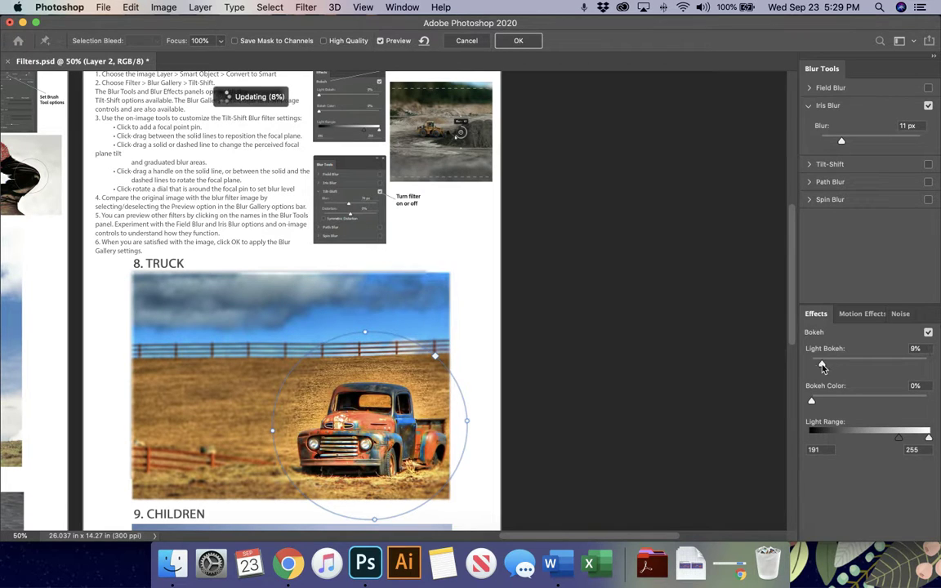
{"action": "left_click_drag", "start_coordinate": [813, 402], "coordinate": [936, 401]}
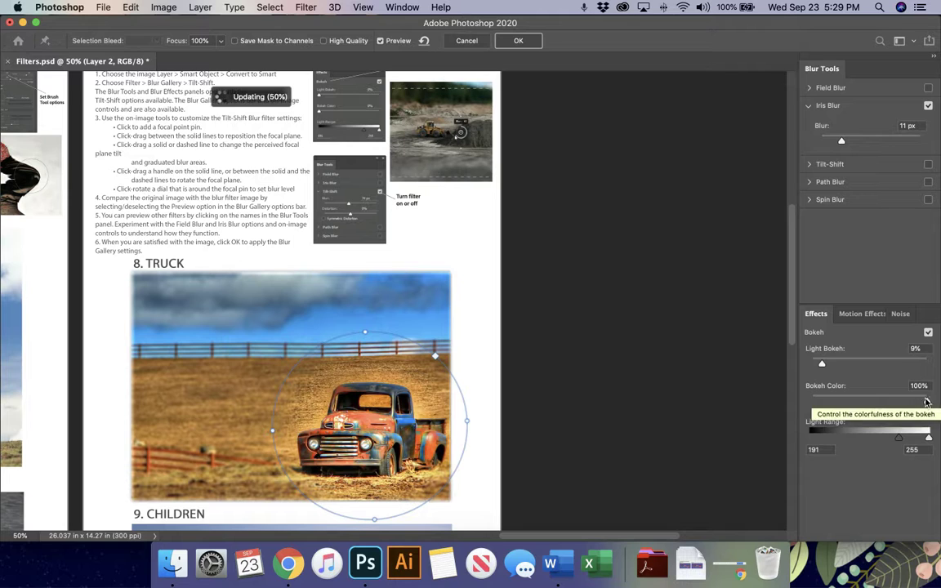
{"action": "left_click_drag", "start_coordinate": [926, 402], "coordinate": [827, 401]}
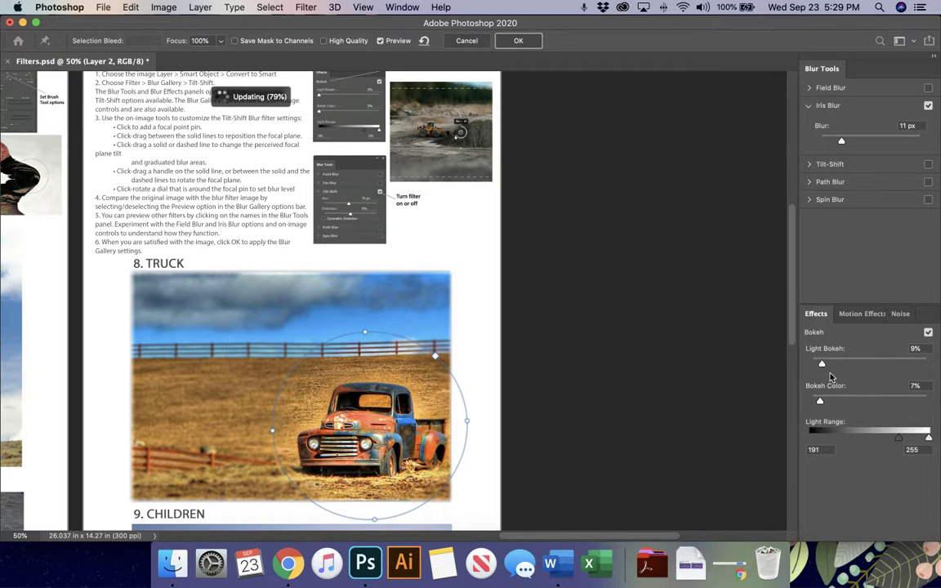
{"action": "left_click_drag", "start_coordinate": [822, 364], "coordinate": [894, 366]}
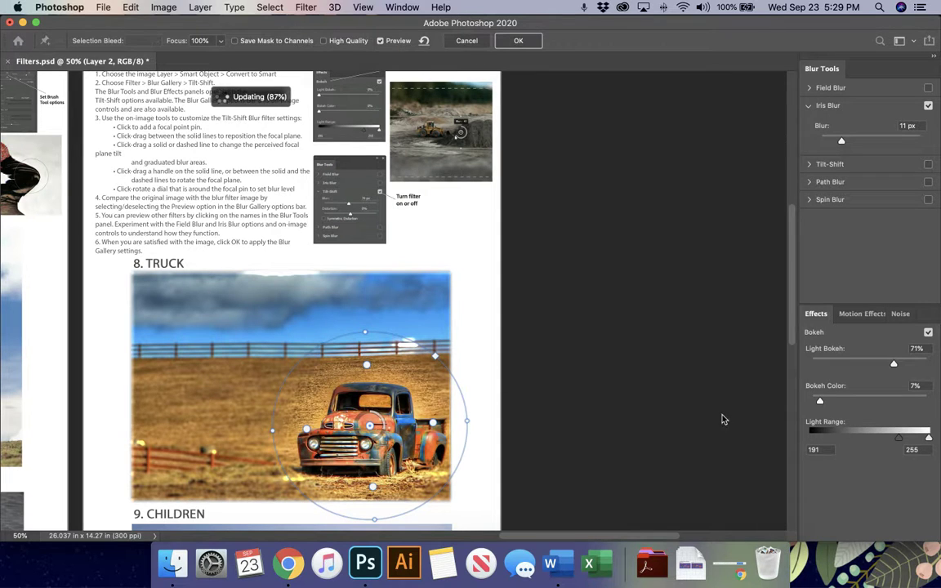
{"action": "left_click_drag", "start_coordinate": [858, 369], "coordinate": [837, 368]}
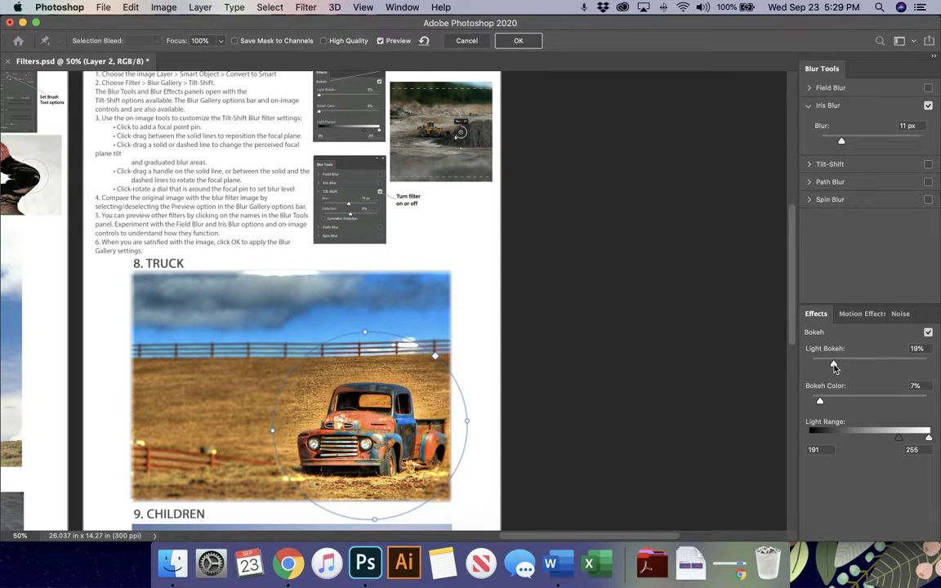
Step: Add 20.90% grain in the Noise settings and apply the Iris Blur to the truck
{"action": "left_click", "coordinate": [854, 314]}
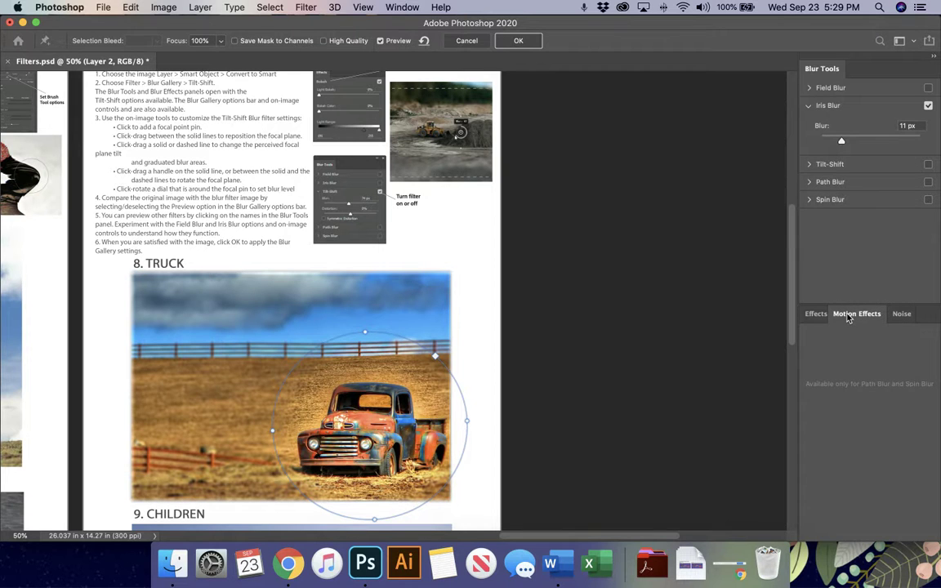
{"action": "left_click", "coordinate": [901, 314]}
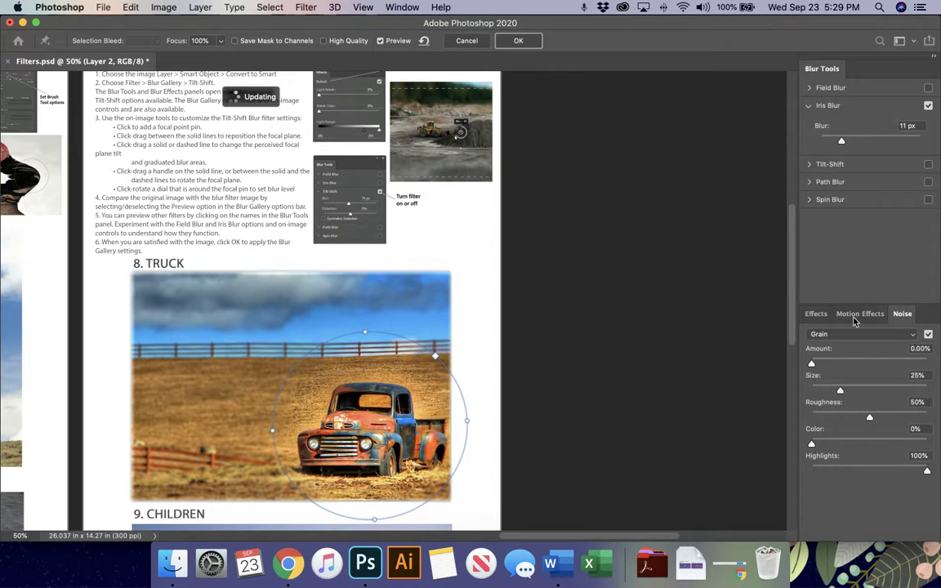
{"action": "left_click", "coordinate": [831, 363]}
{"action": "left_click_drag", "start_coordinate": [854, 366], "coordinate": [827, 365]}
{"action": "left_click", "coordinate": [819, 314]}
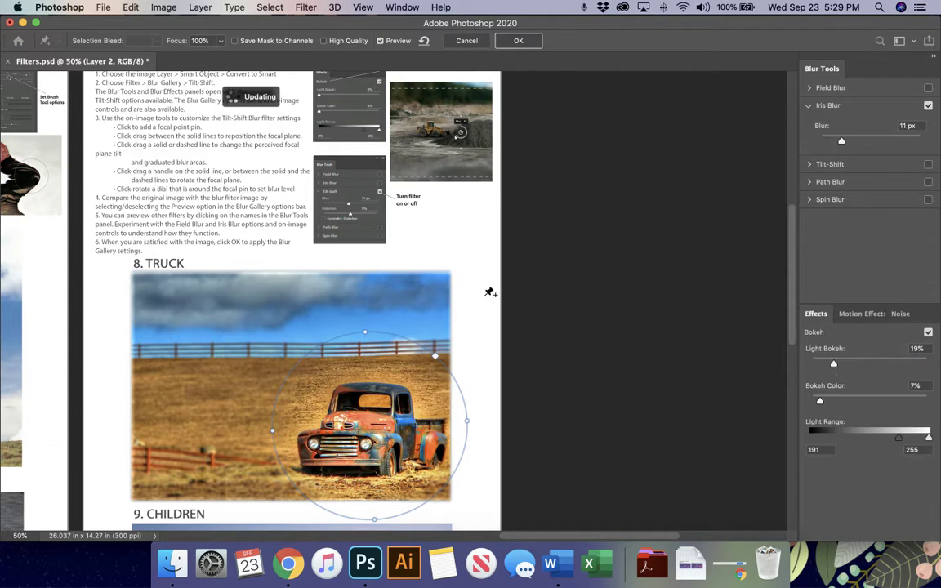
{"action": "left_click", "coordinate": [527, 46]}
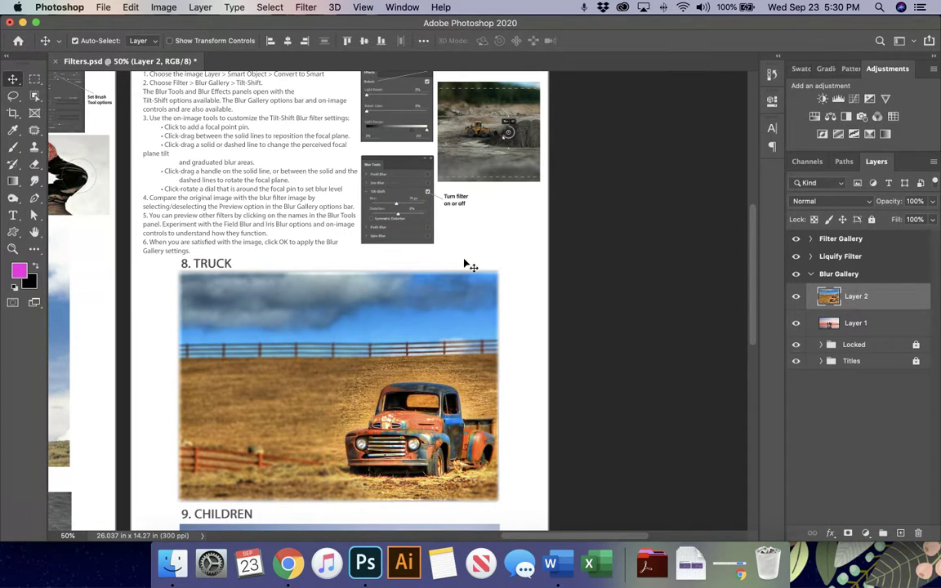
Step: Scroll the canvas, then fit the whole document on screen with Cmd+0
{"action": "scroll", "coordinate": [470, 264], "scroll_direction": "down", "scroll_amount": 3}
{"action": "scroll", "coordinate": [470, 265], "scroll_direction": "left", "scroll_amount": 2}
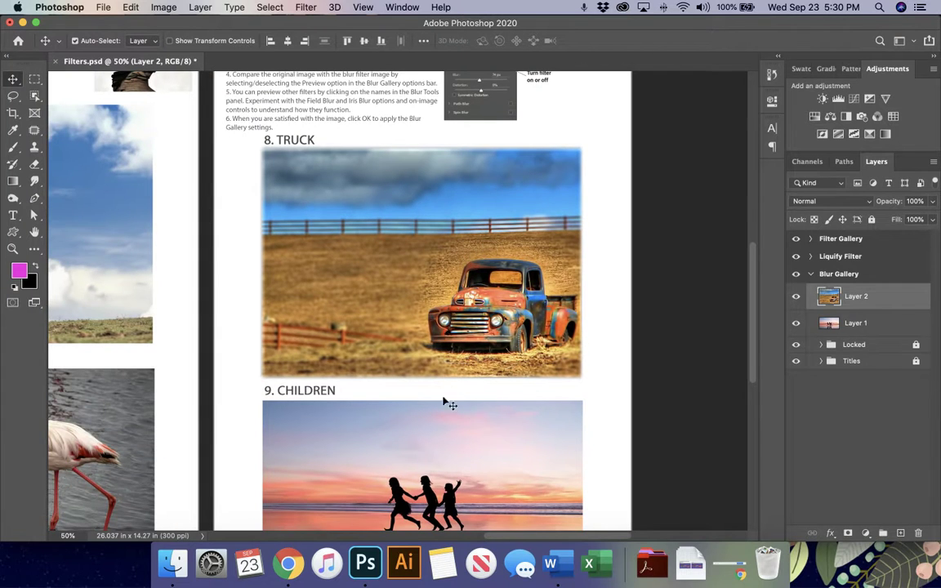
{"action": "scroll", "coordinate": [513, 353], "scroll_direction": "up", "scroll_amount": 5}
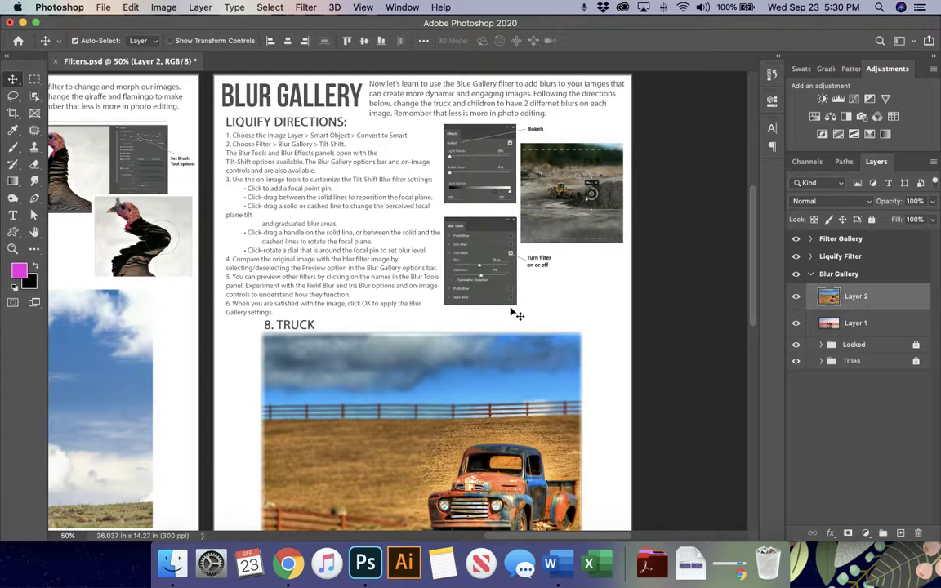
{"action": "key", "text": "super+0"}
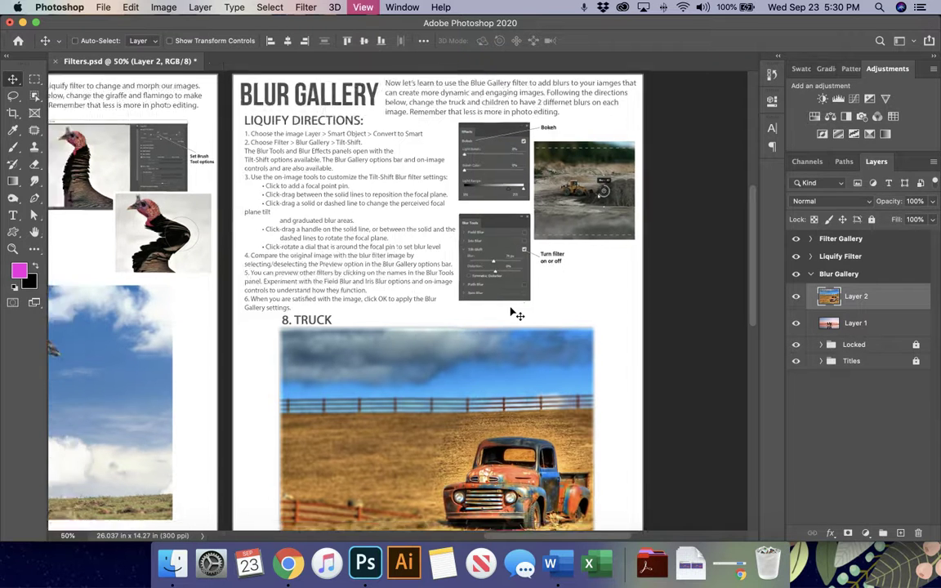